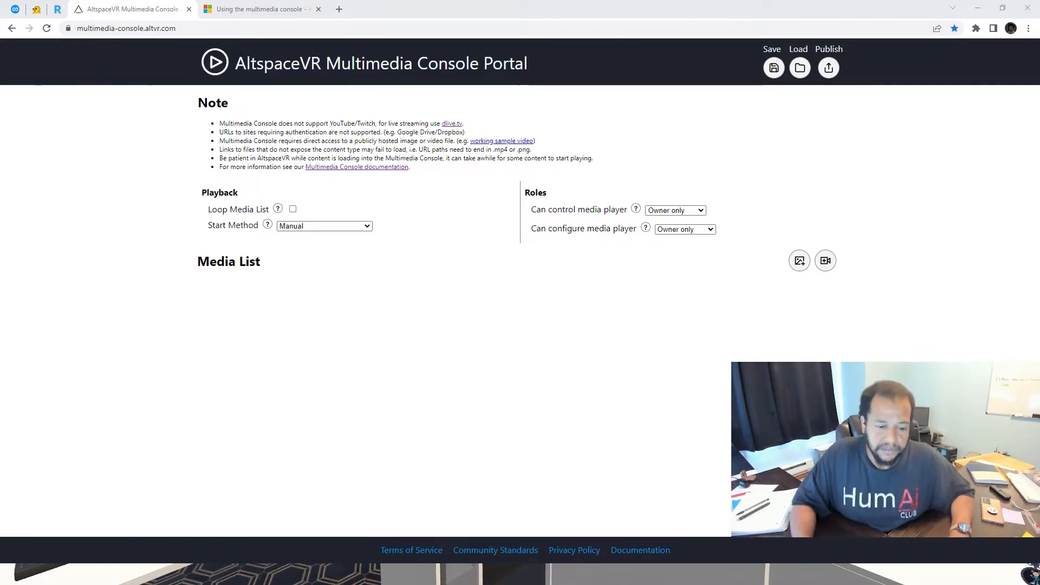
# Switch from the empty console settings page to the AltspaceVR client window
pyautogui.click(277, 569)
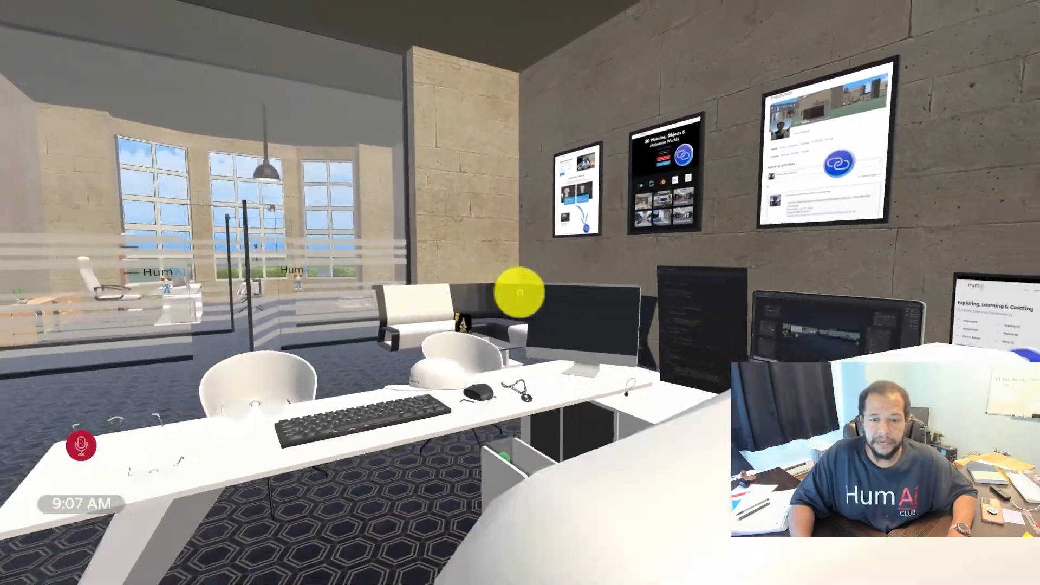
# Walk to the blank whiteboard wall and open the World Editor panel
pyautogui.press('w')
pyautogui.press('w')
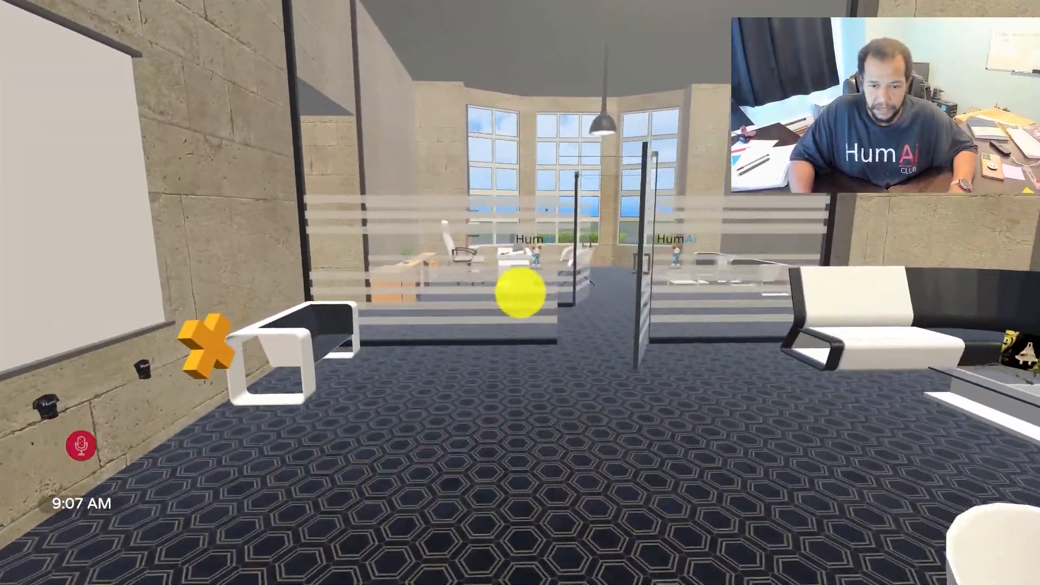
pyautogui.press('s')
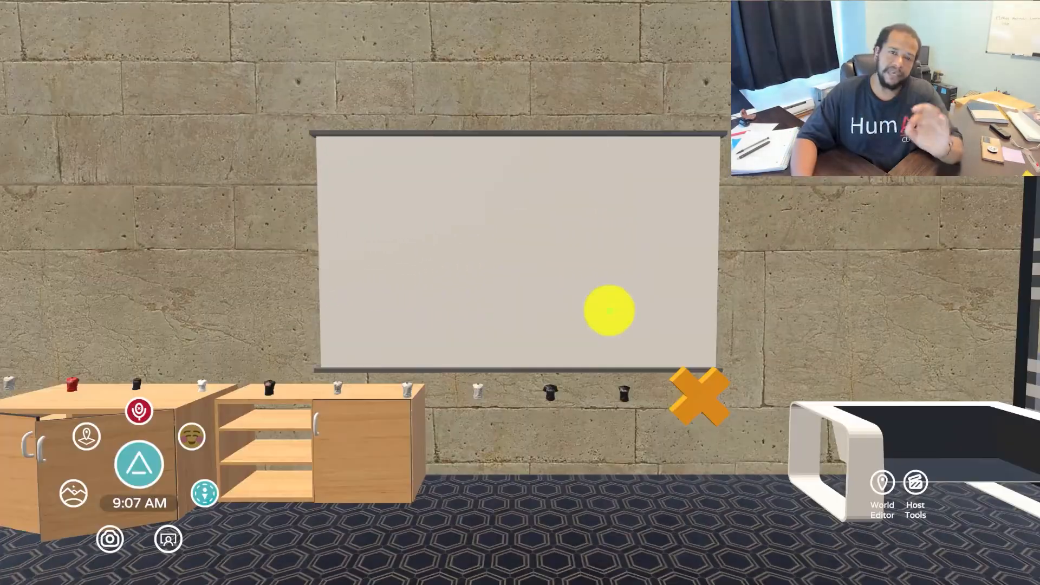
pyautogui.click(884, 481)
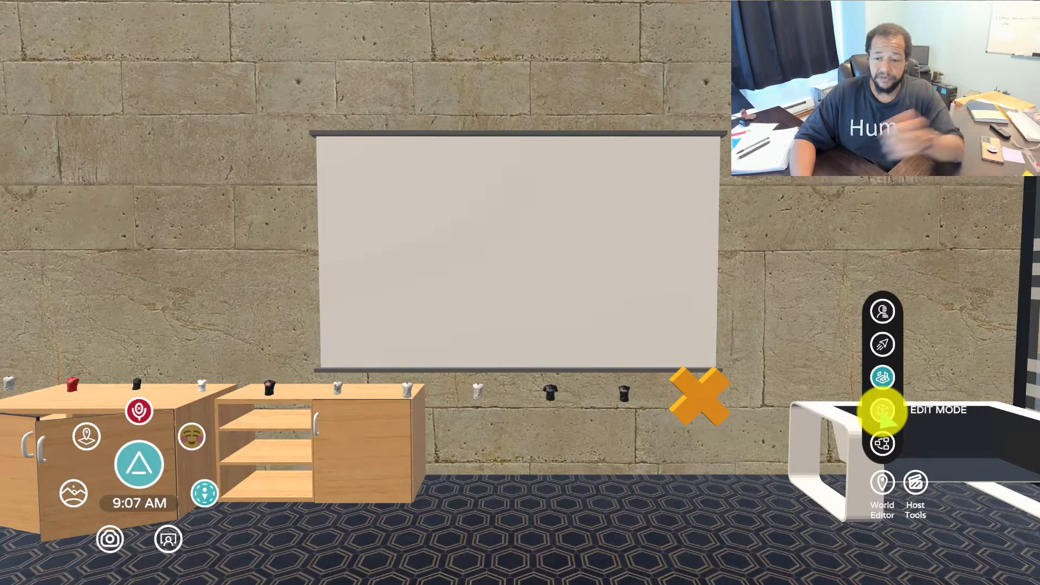
pyautogui.click(882, 442)
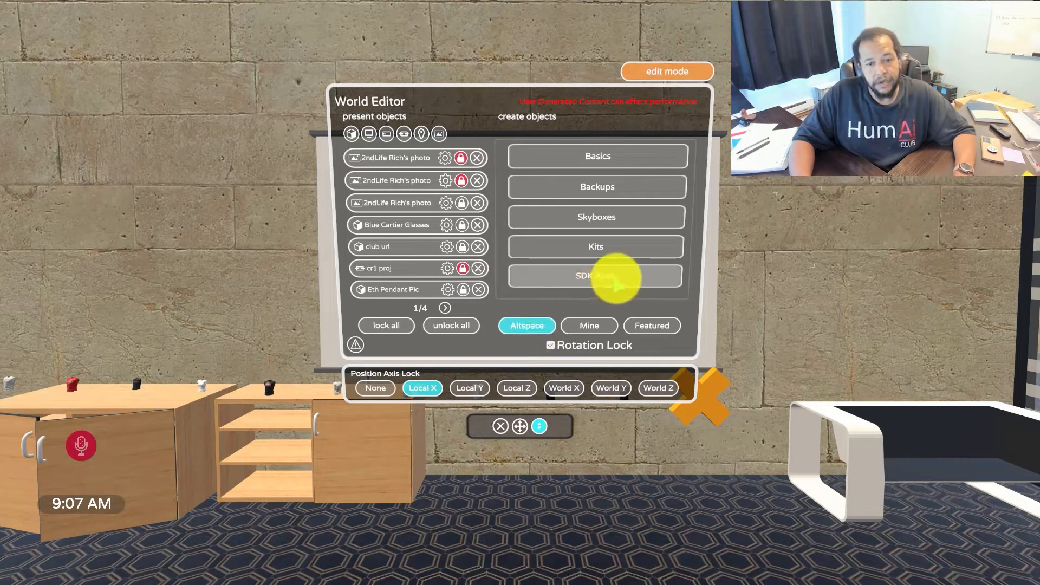
# Place a Multimedia Console from the SDK apps on the whiteboard wall and close the World Editor
pyautogui.click(622, 278)
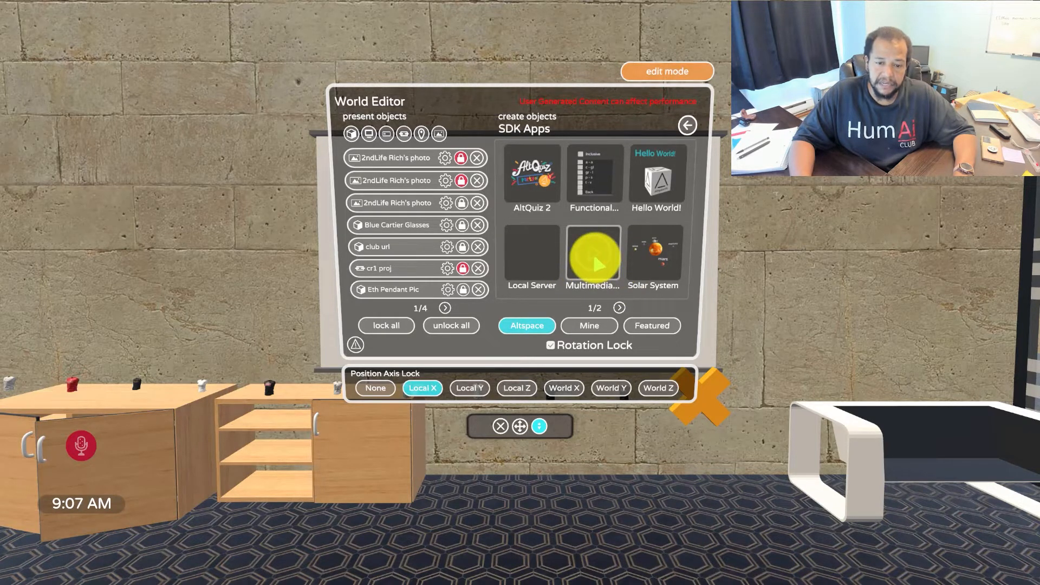
pyautogui.click(593, 251)
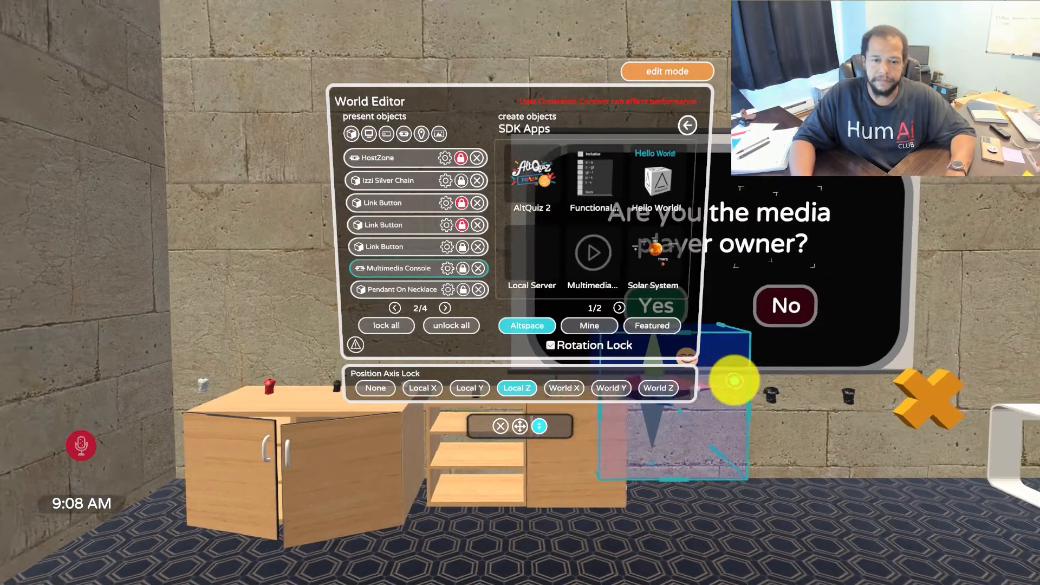
pyautogui.press('d')
pyautogui.press('s')
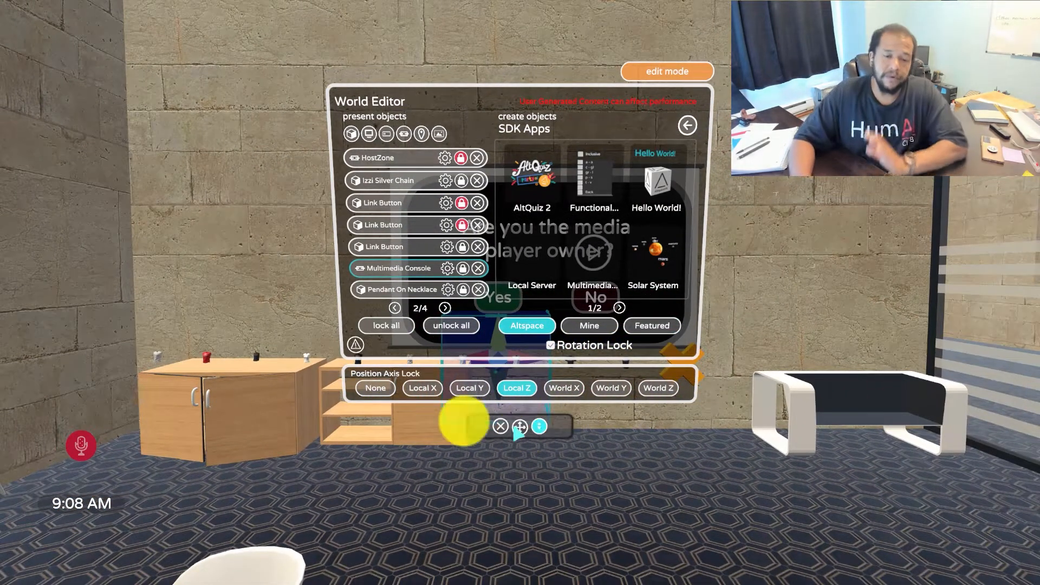
pyautogui.click(500, 426)
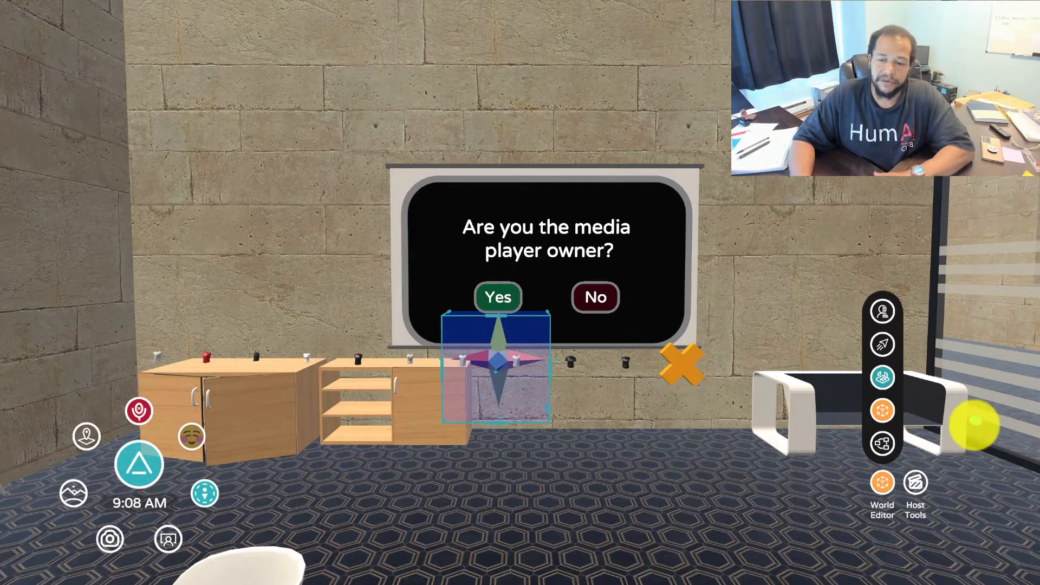
# Select the placed console in Edit Mode, then turn Edit Mode off to fix it
pyautogui.click(883, 410)
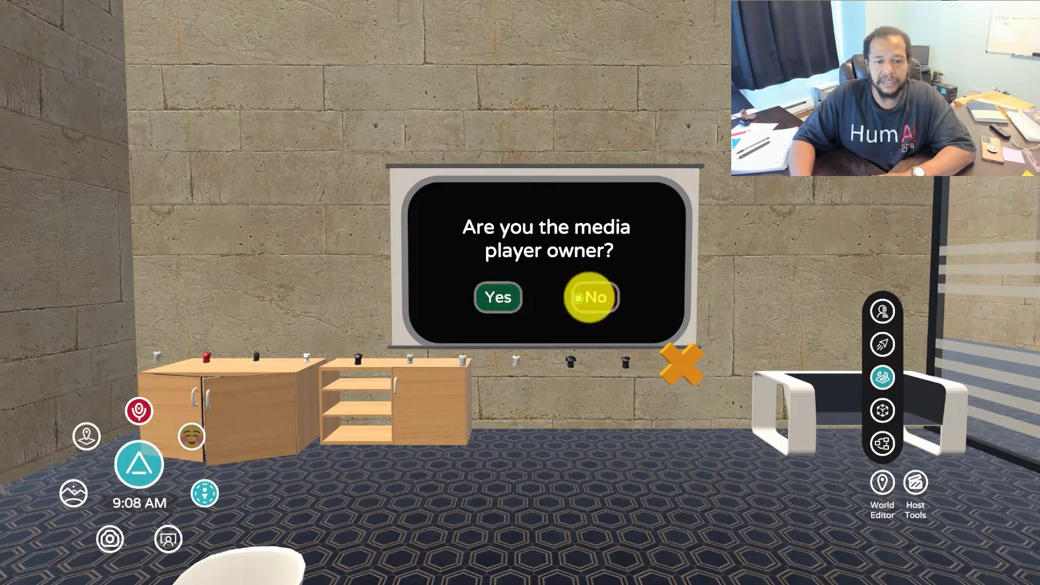
pyautogui.click(882, 411)
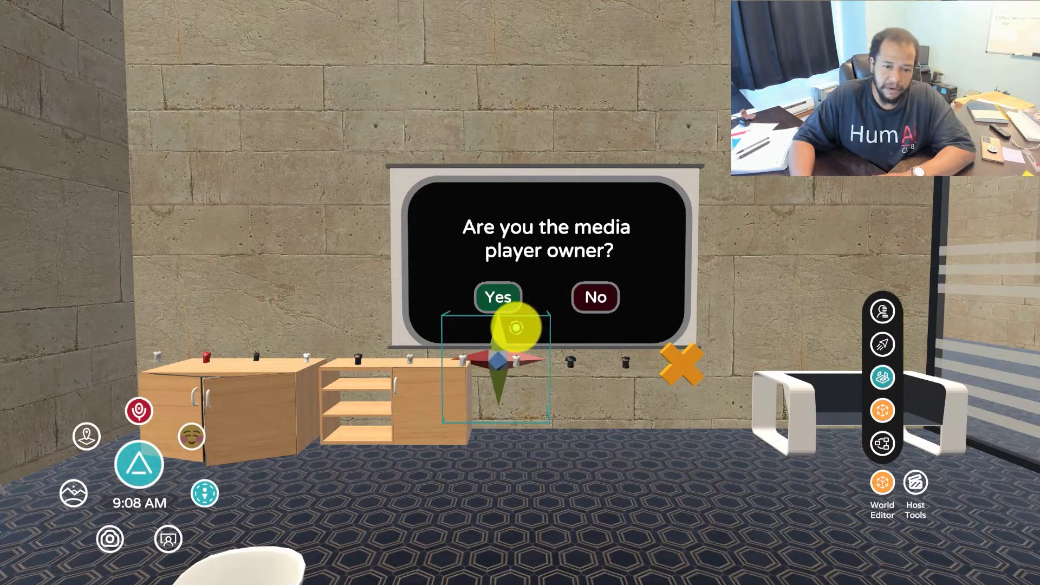
pyautogui.click(515, 326)
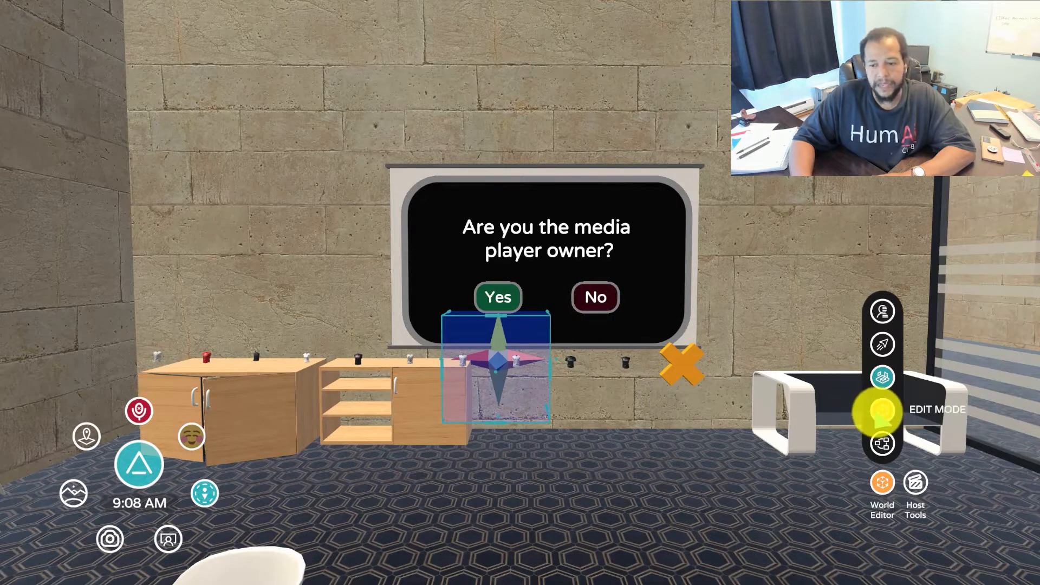
pyautogui.click(881, 412)
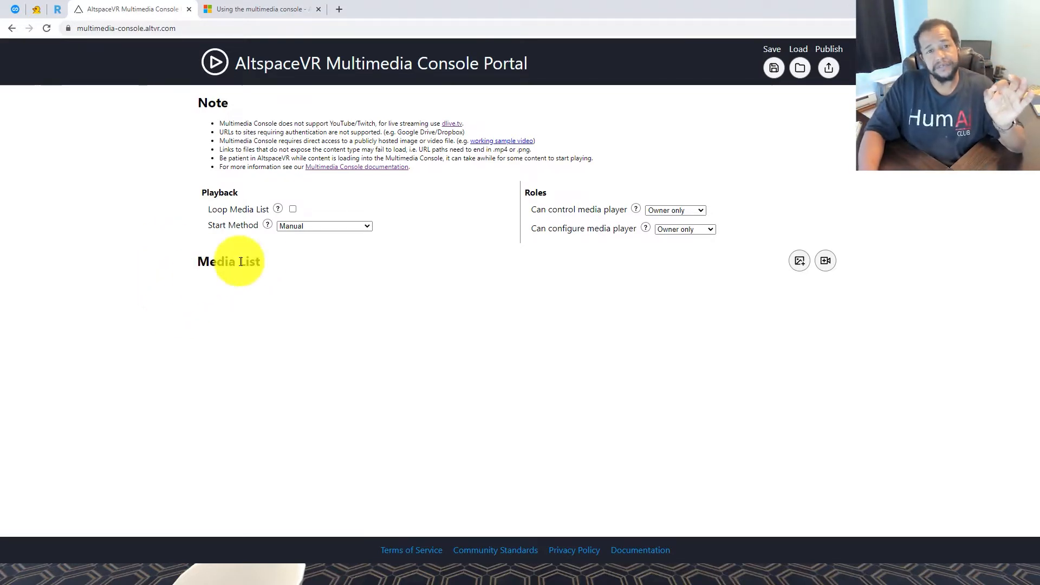
pyautogui.click(454, 127)
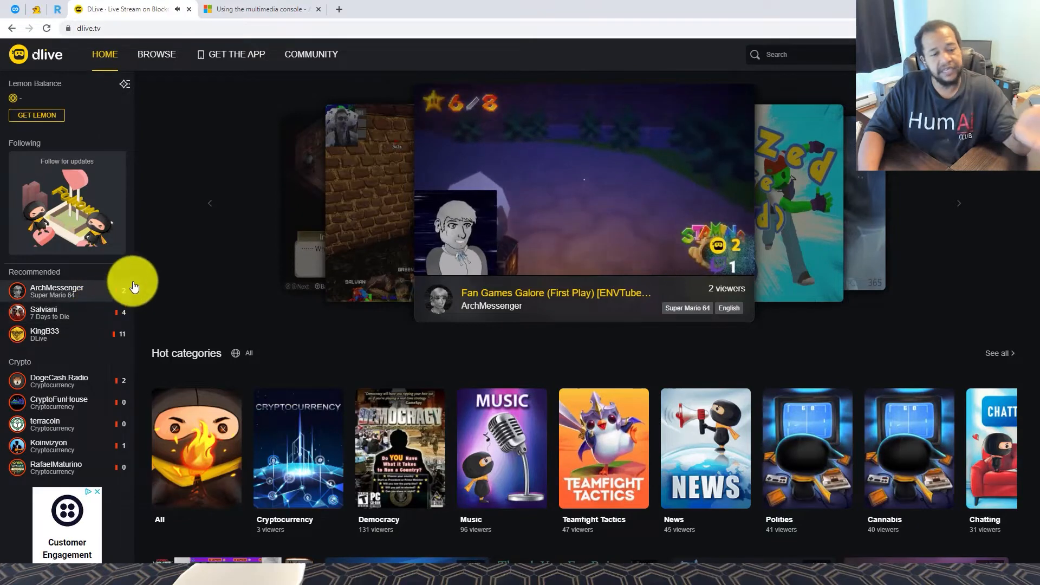
pyautogui.click(10, 30)
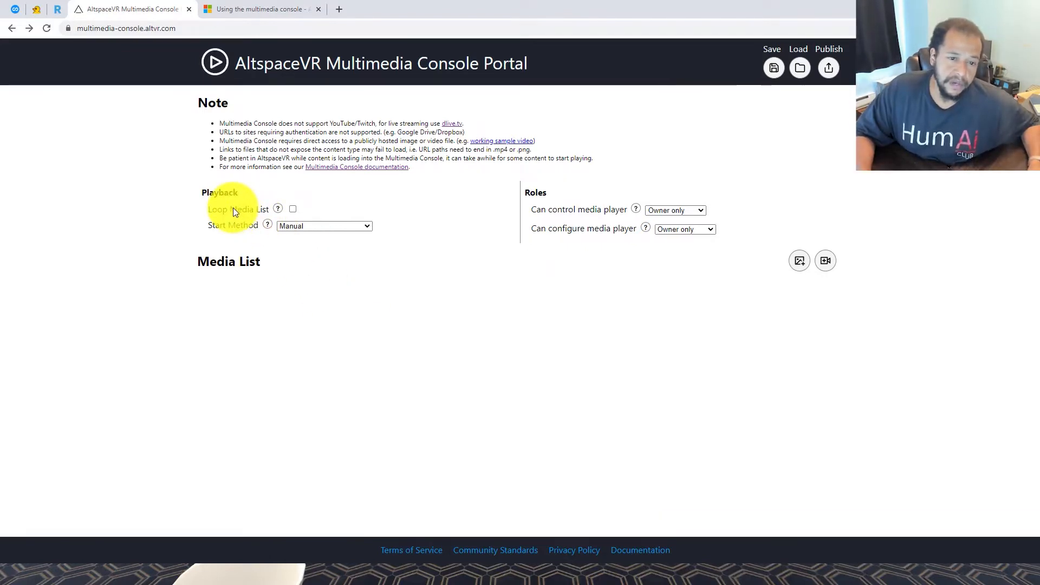
# Set Start Method to Auto Start from Beginning, leaving Loop Media List unchecked
pyautogui.click(292, 209)
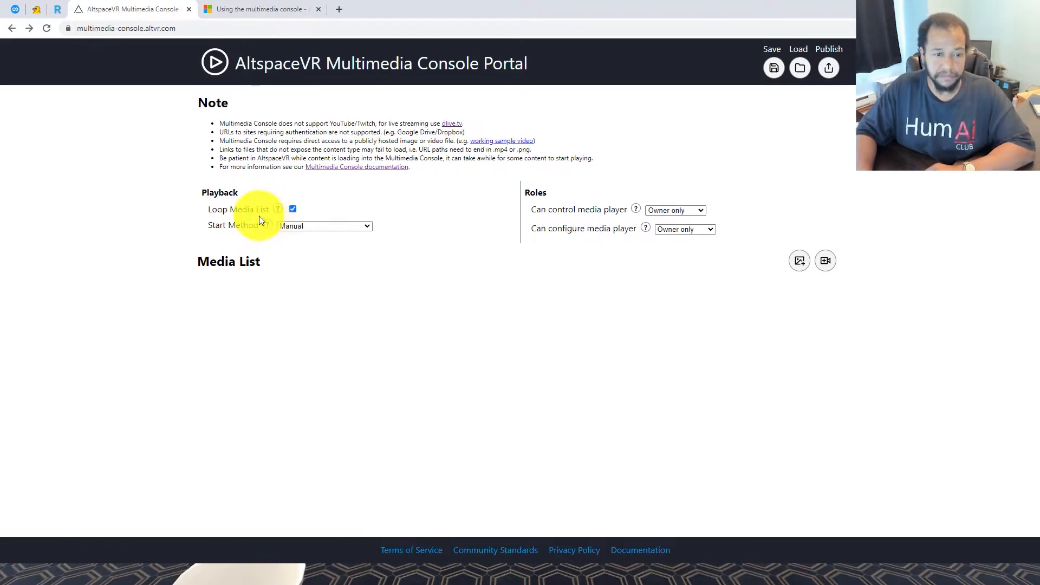
pyautogui.click(292, 210)
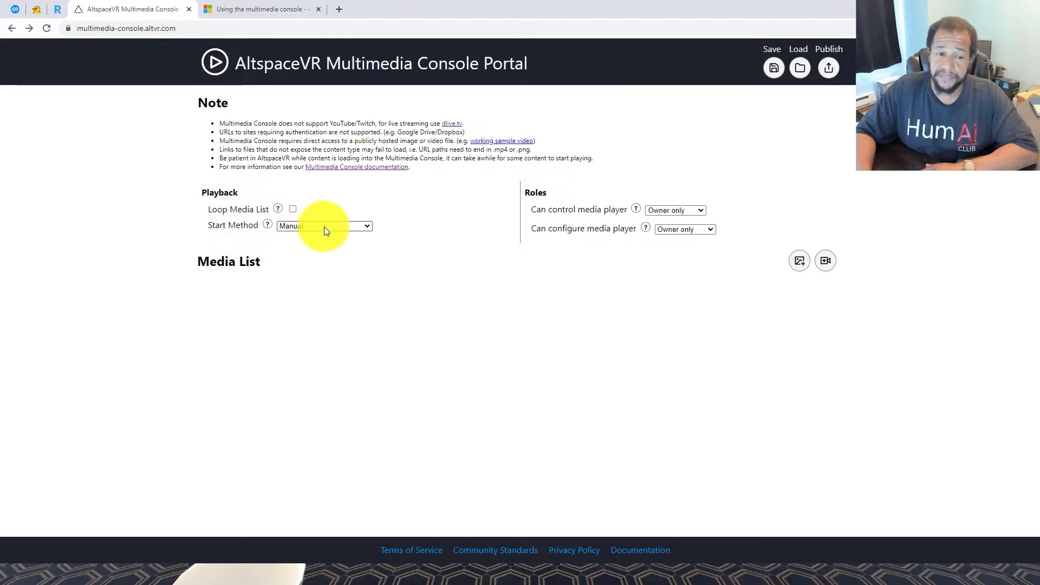
pyautogui.click(339, 245)
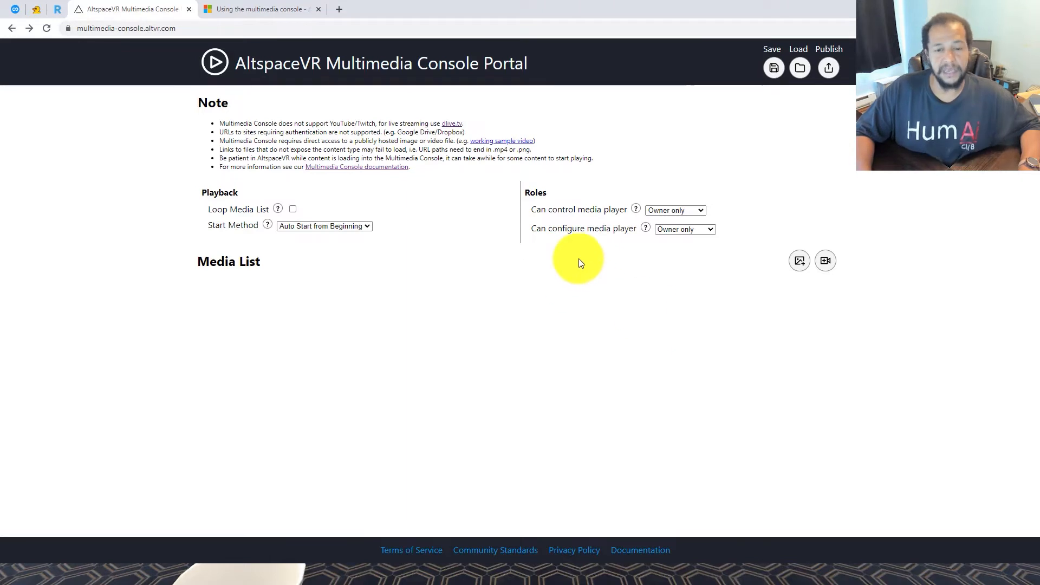
pyautogui.click(679, 213)
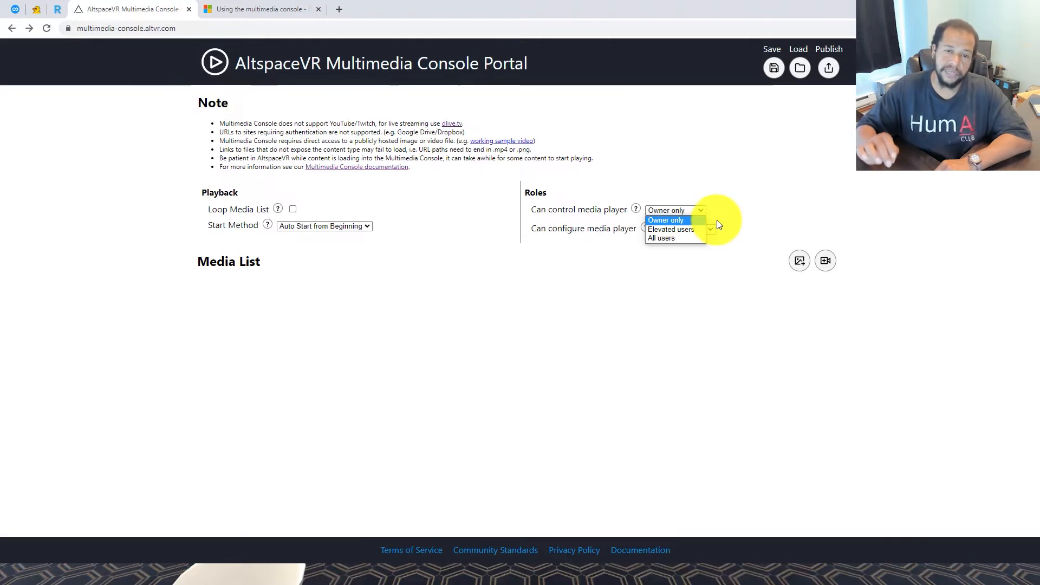
# Set 'Can control media player' to All users and try Elevated users for configuring
pyautogui.click(689, 238)
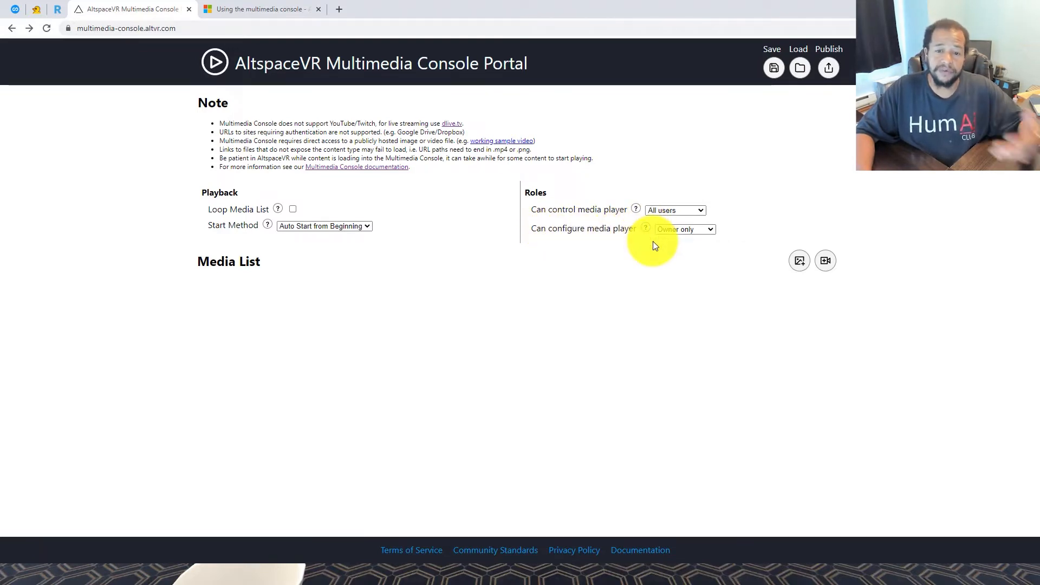
pyautogui.click(678, 229)
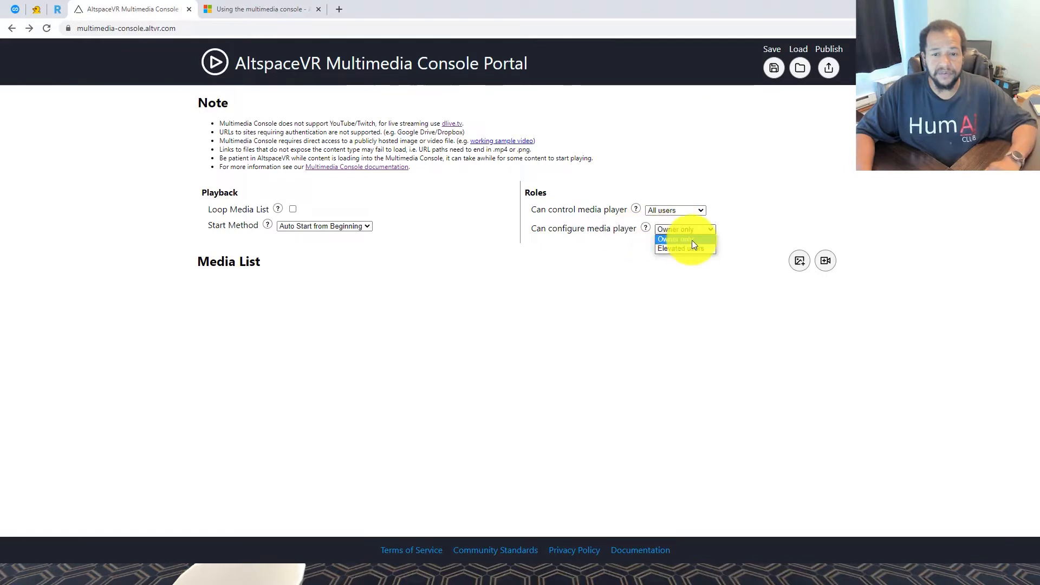
pyautogui.click(692, 240)
pyautogui.click(690, 230)
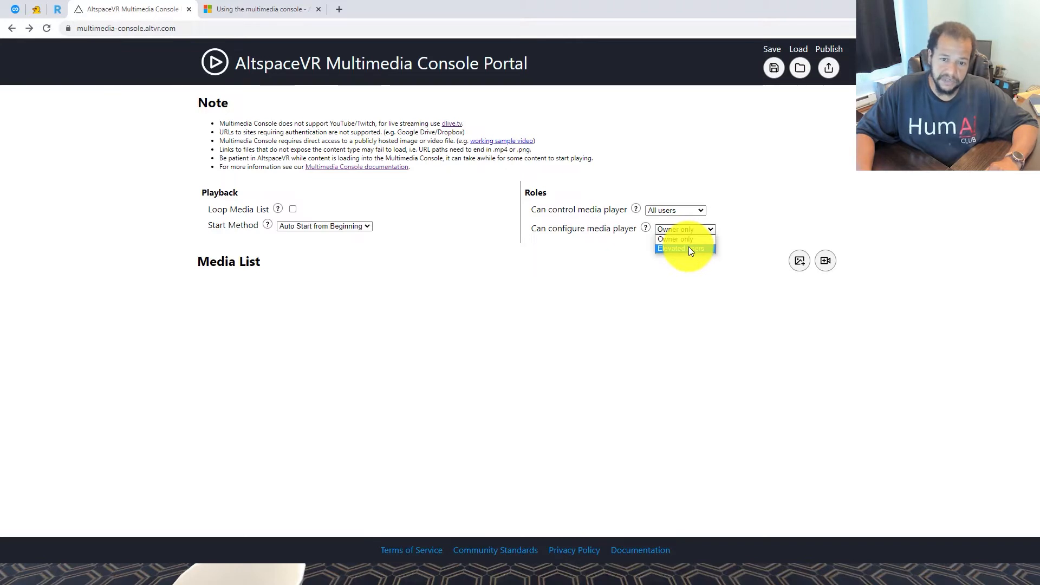
pyautogui.click(683, 249)
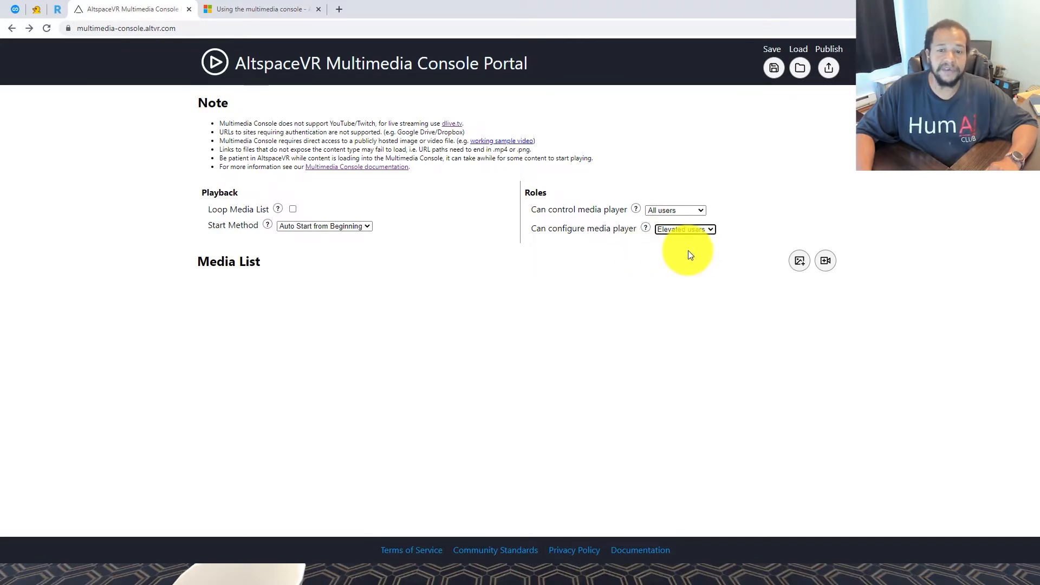
# Return 'Can configure media player' to Owner only
pyautogui.click(688, 233)
pyautogui.click(681, 237)
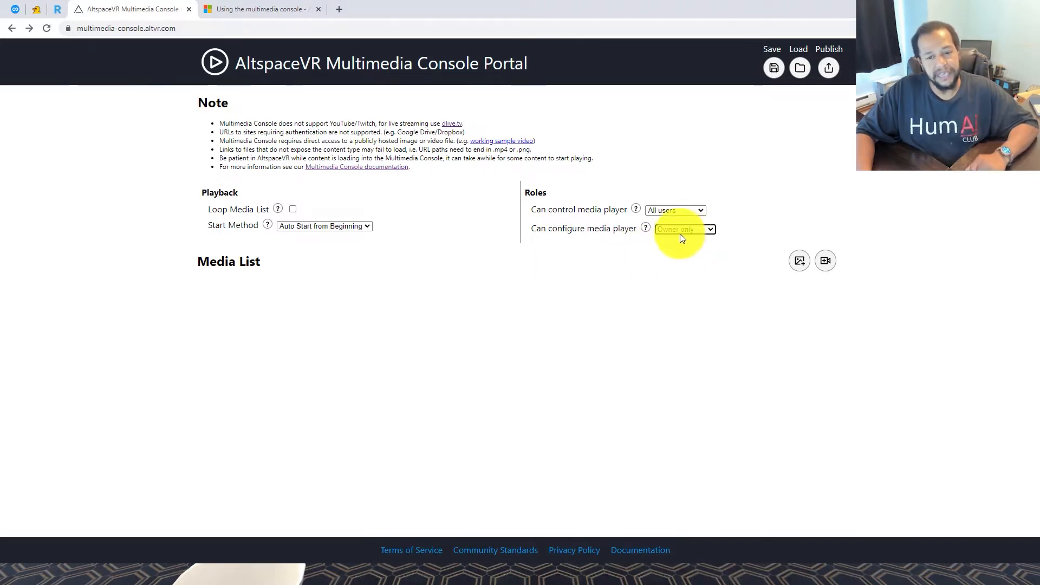
pyautogui.click(681, 238)
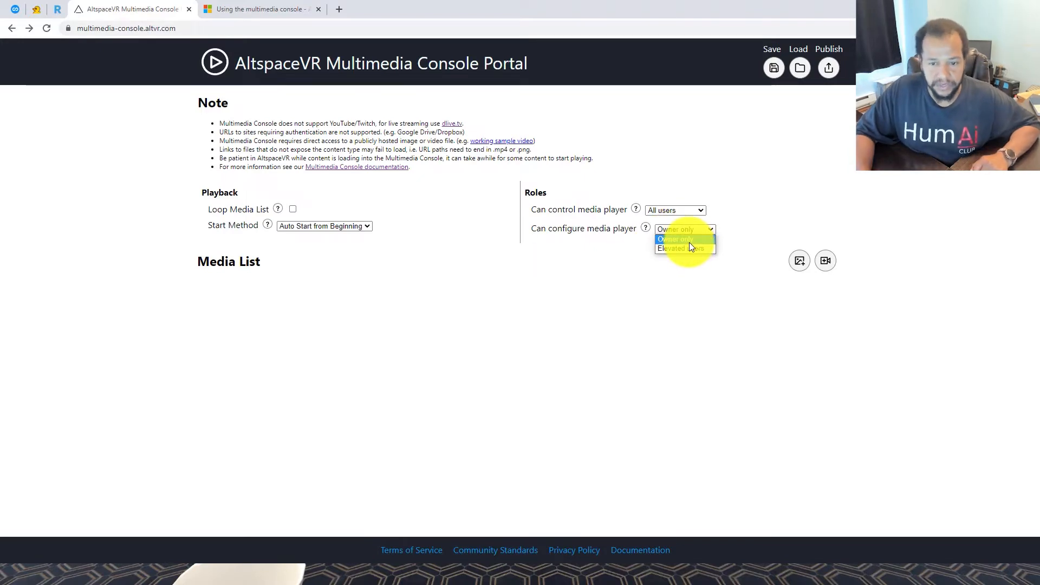
pyautogui.click(672, 256)
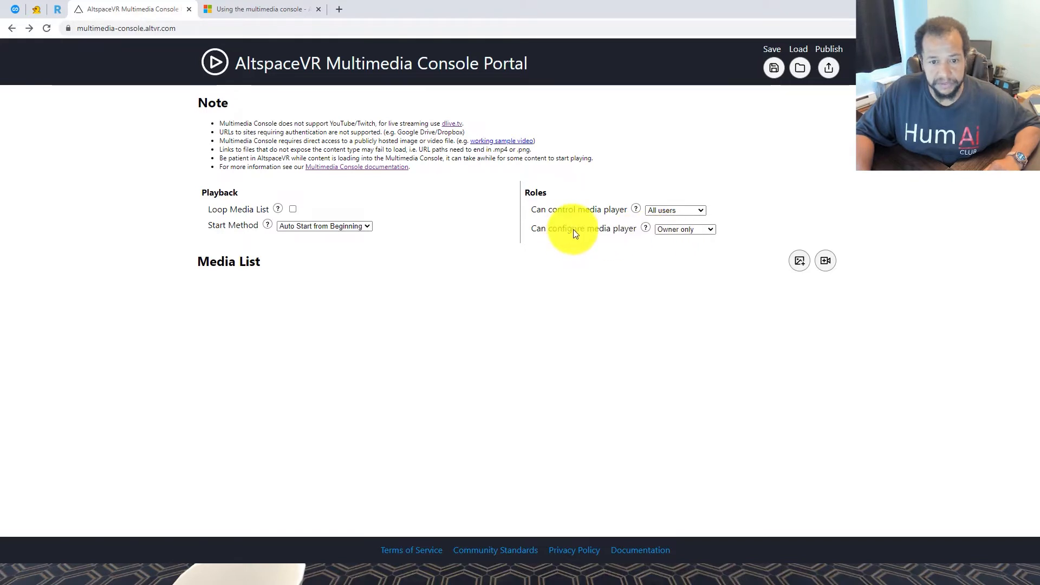
pyautogui.click(678, 227)
pyautogui.click(676, 247)
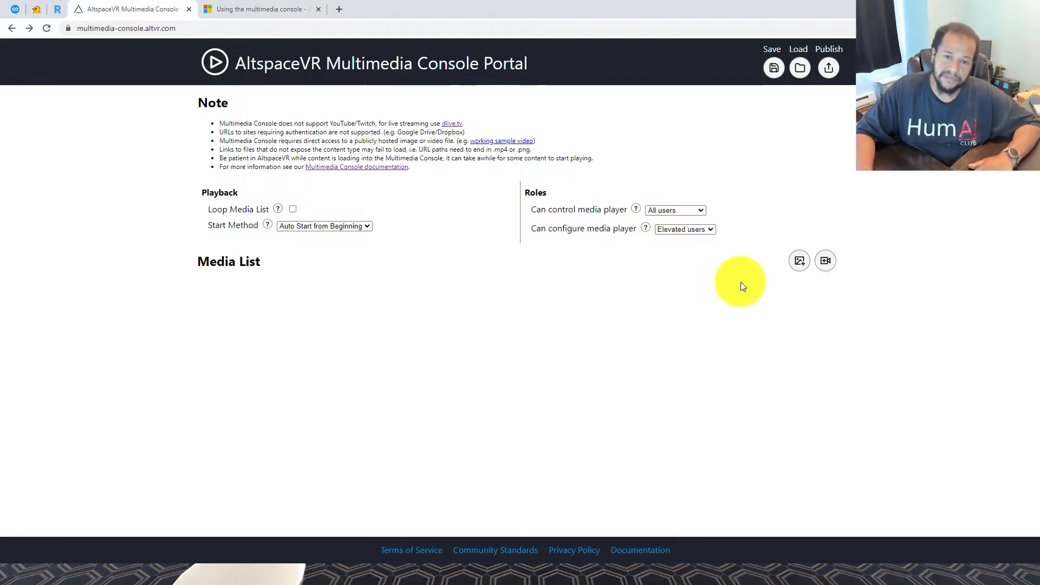
pyautogui.click(684, 232)
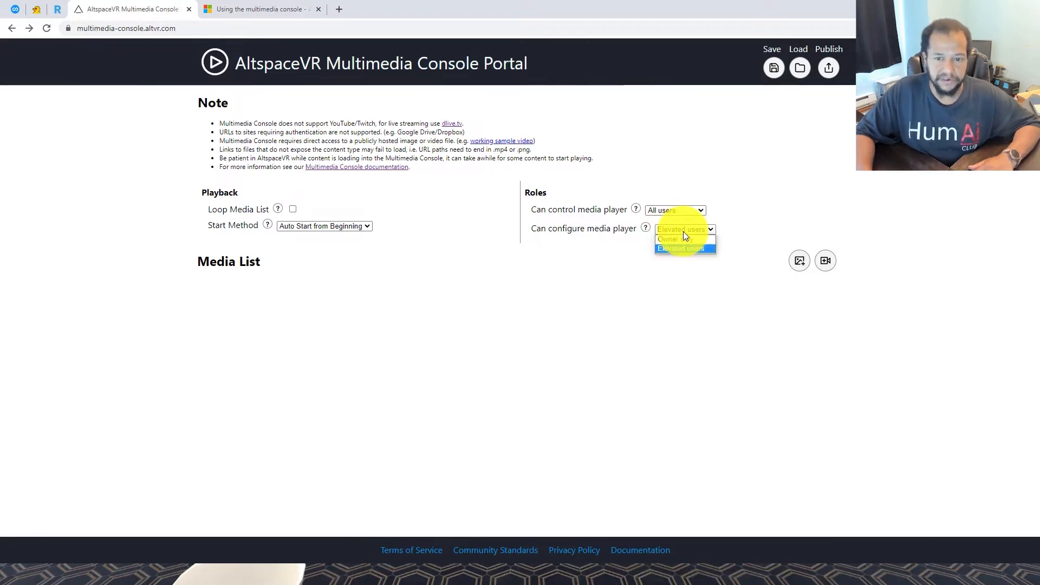
pyautogui.click(683, 238)
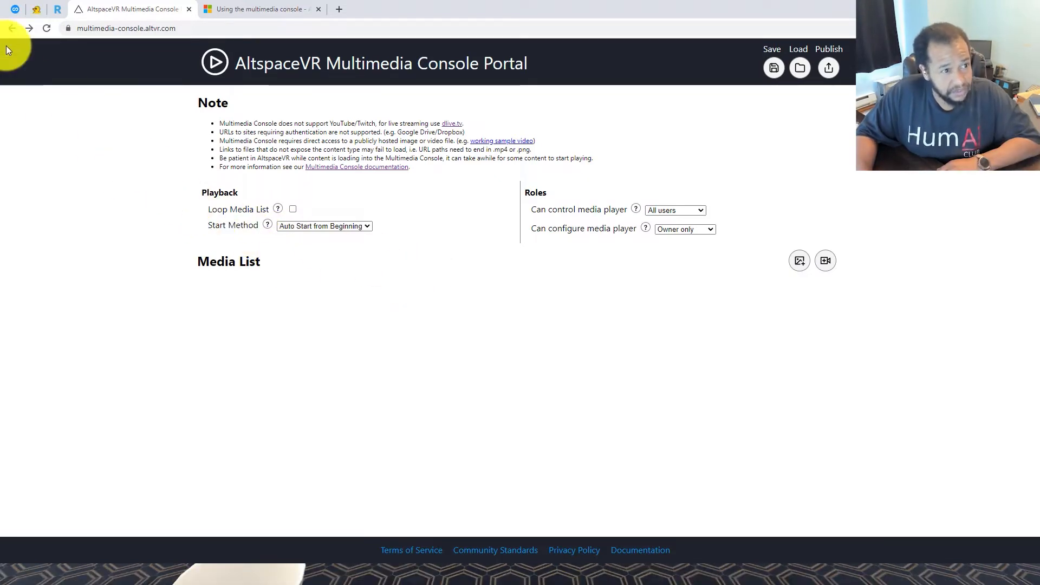
# Go to Spoke's Projects list on Mozilla Hubs and load the T-Shirt Kings project
pyautogui.click(36, 10)
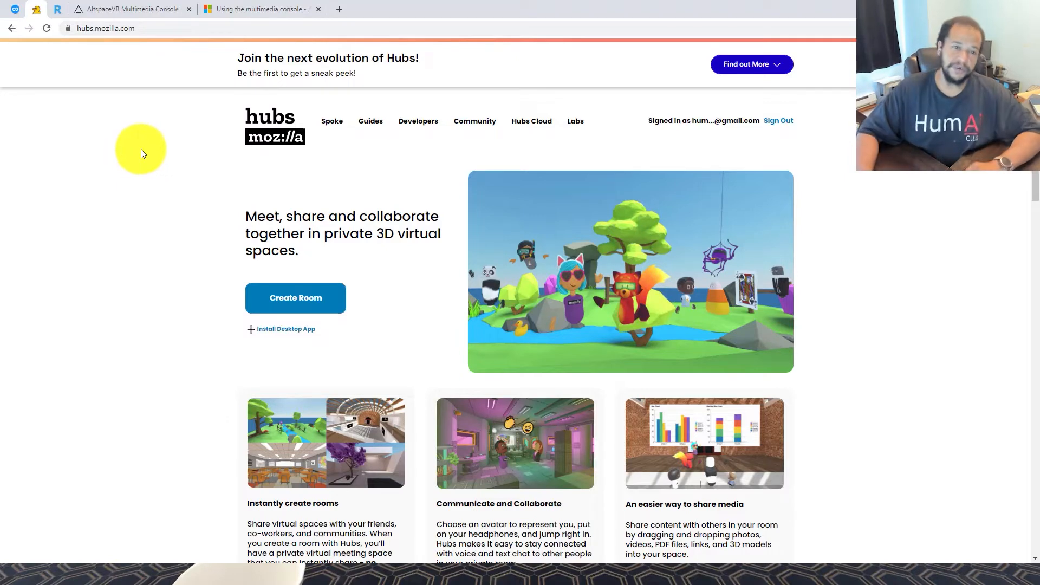
pyautogui.click(335, 123)
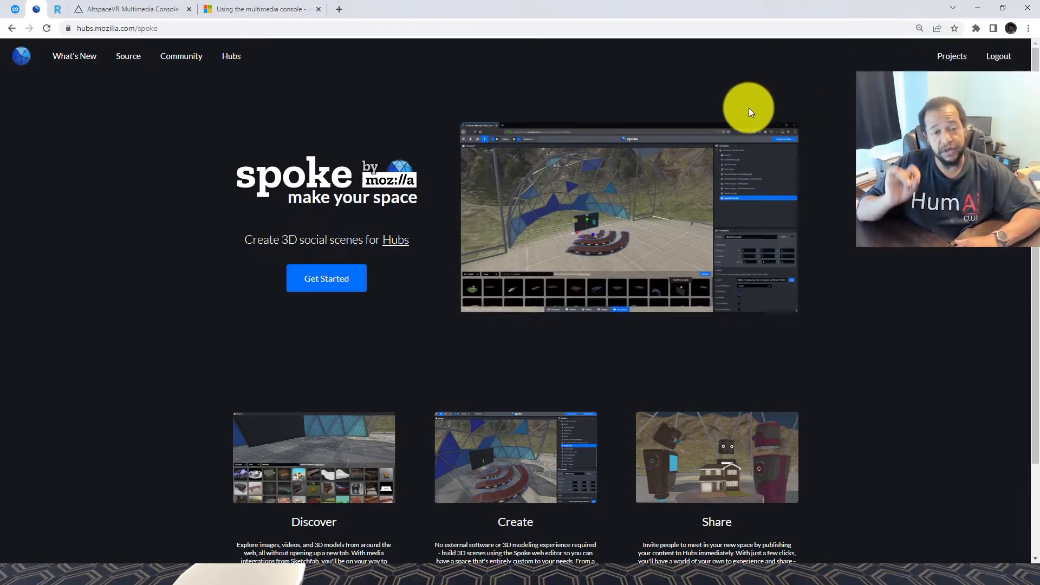
pyautogui.click(949, 54)
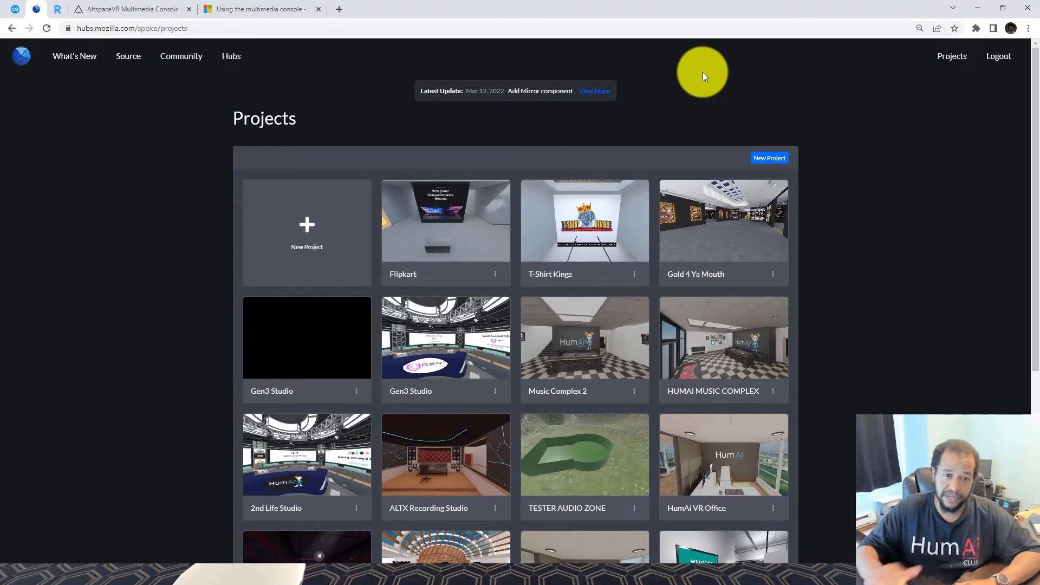
pyautogui.click(598, 193)
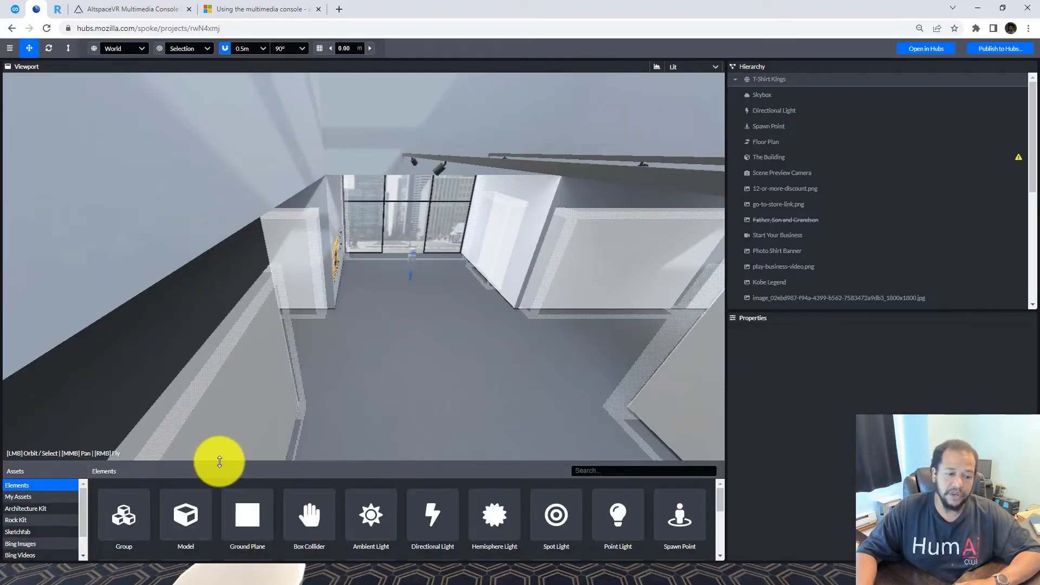
# Add the dun_main-video splash image from My Assets to the scene
pyautogui.moveTo(216, 462); pyautogui.dragTo(227, 291)
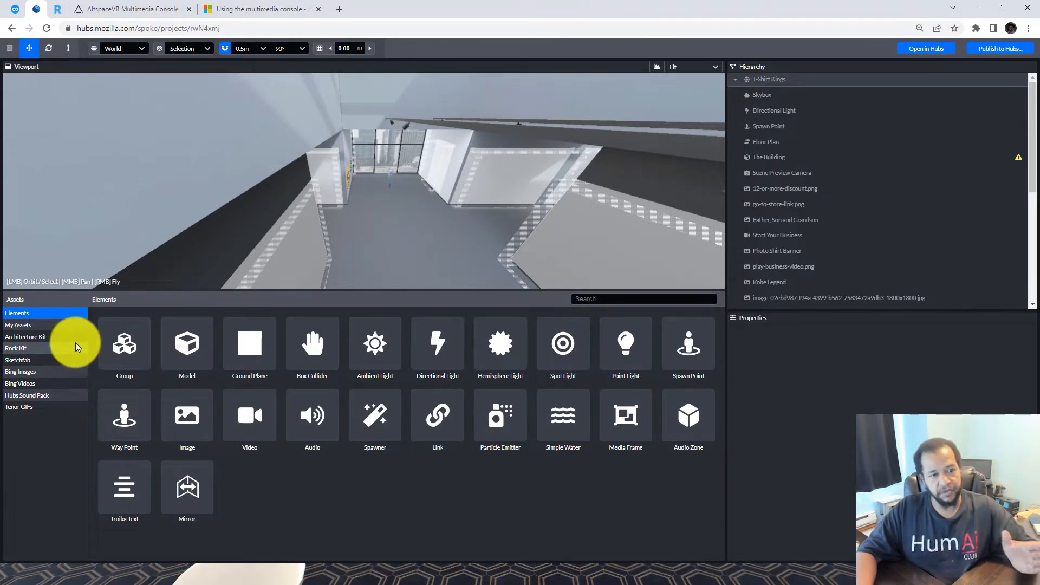
pyautogui.click(37, 326)
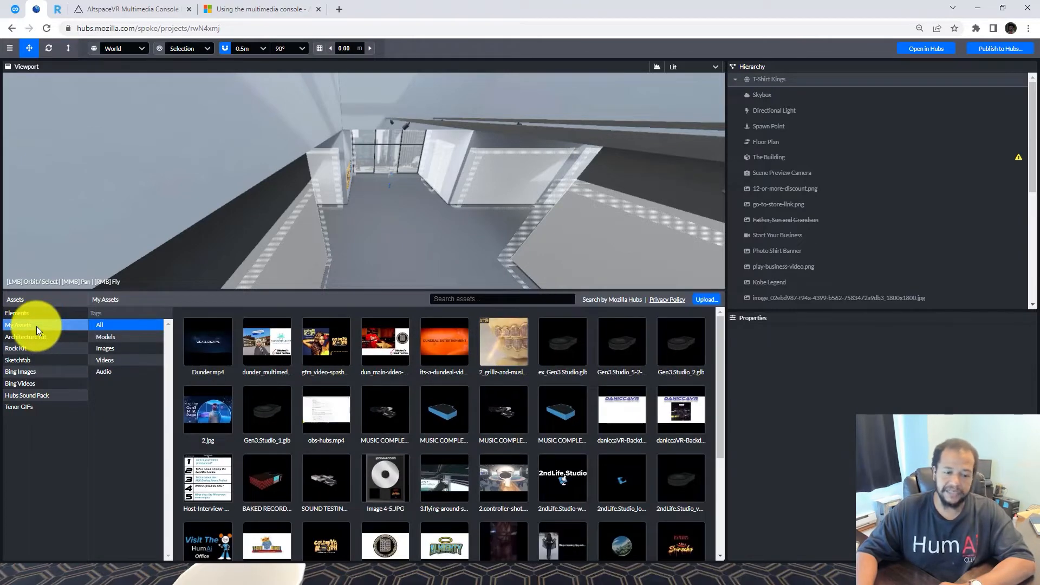
pyautogui.scroll(-10, 469, 420)
pyautogui.scroll(10, 466, 421)
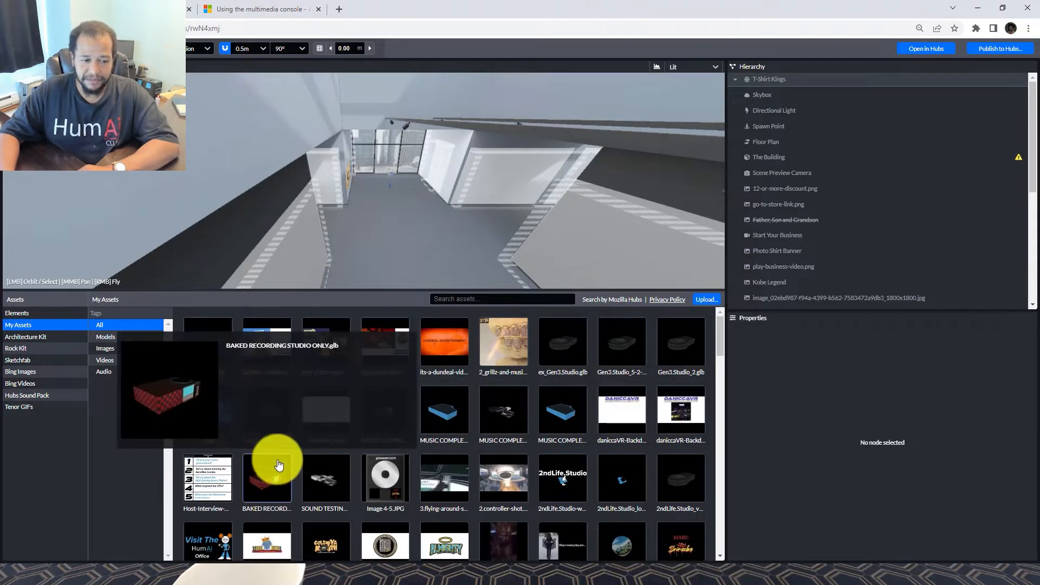
pyautogui.moveTo(265, 353)
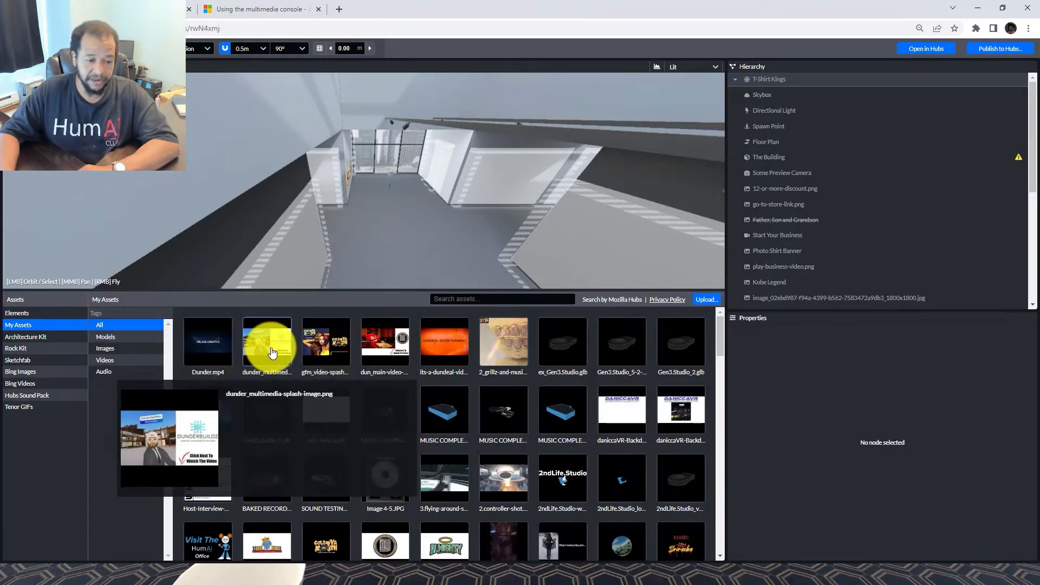
pyautogui.moveTo(320, 349)
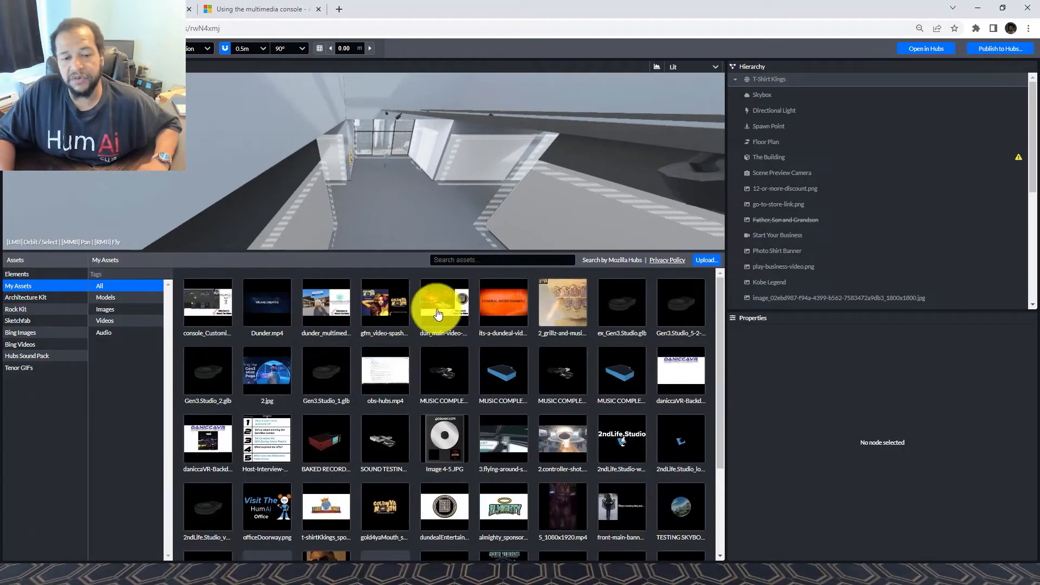
pyautogui.moveTo(499, 306)
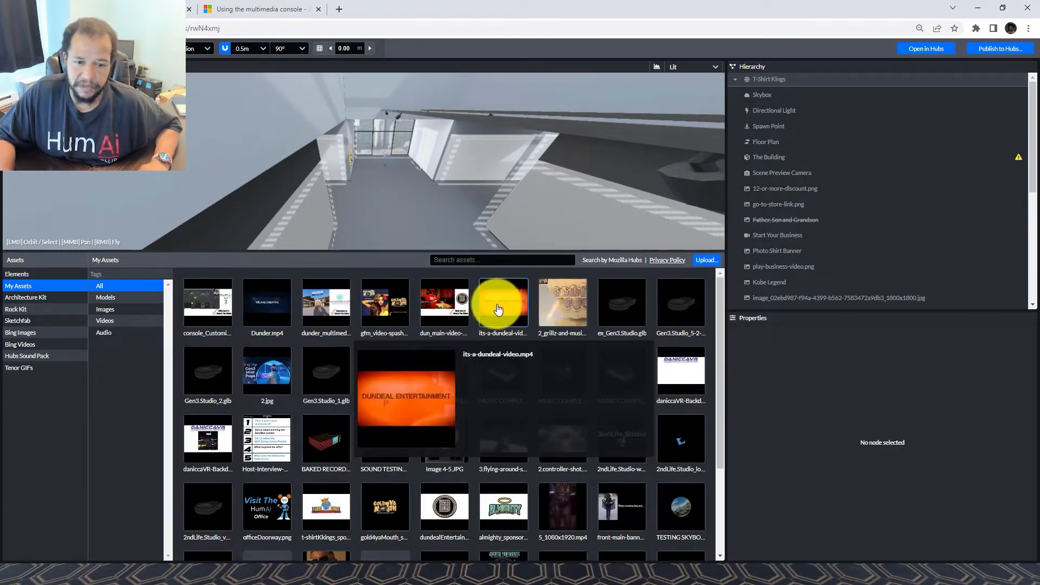
pyautogui.moveTo(444, 309)
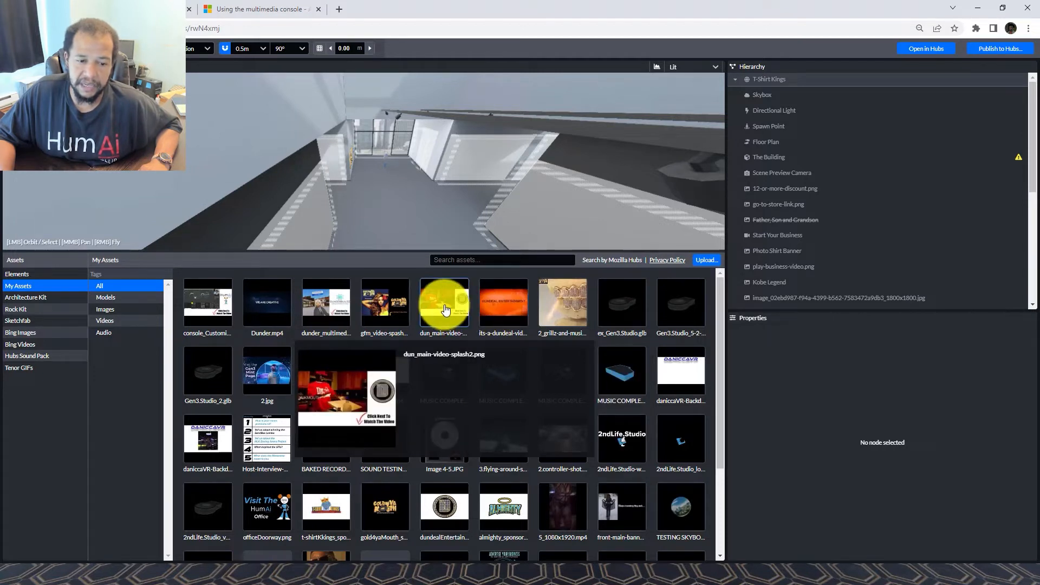
pyautogui.click(445, 310)
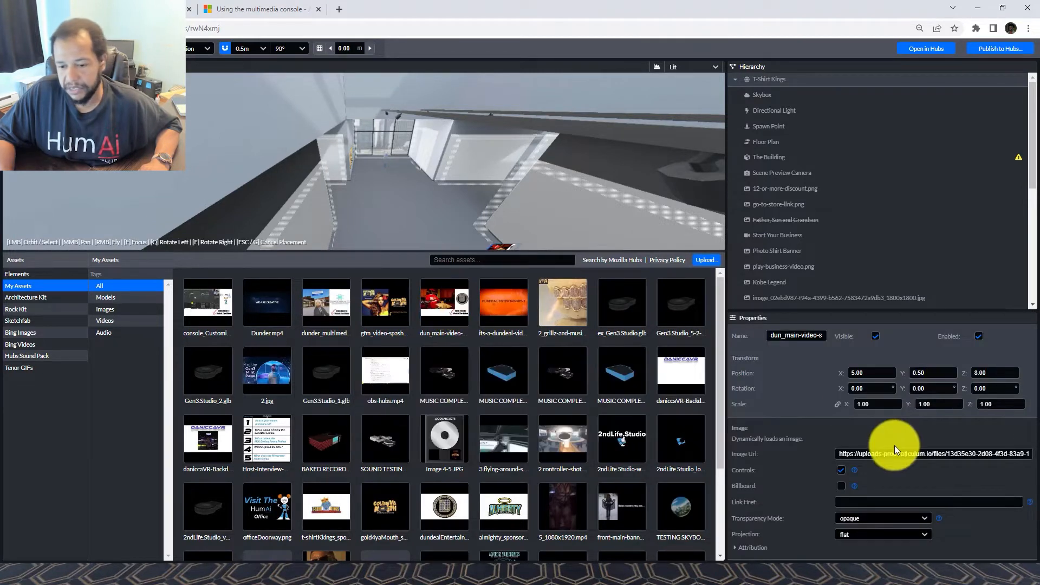
# Cut the image's hosted URL out of the Image Url field
pyautogui.tripleClick(868, 454)
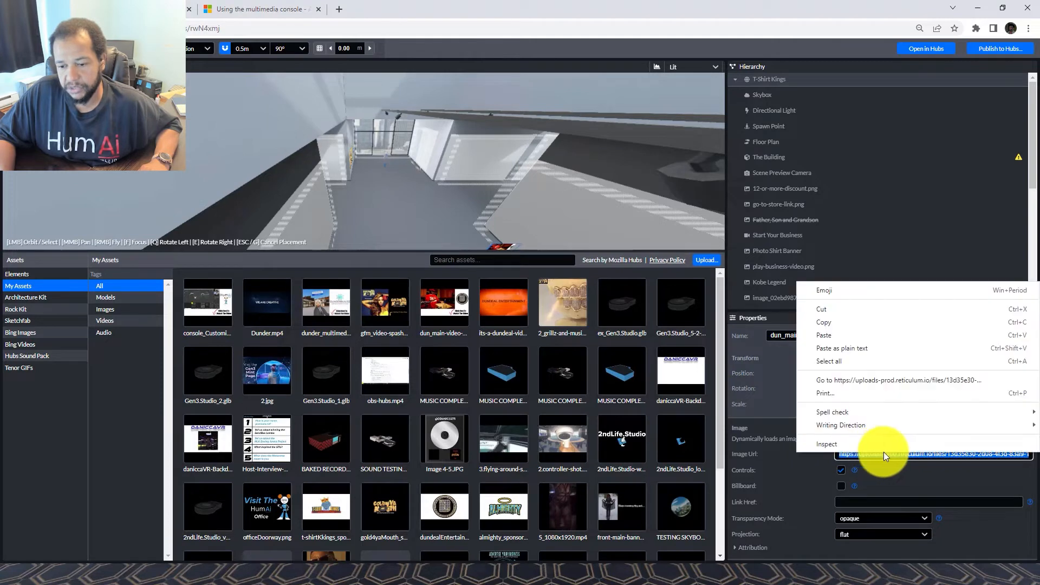
pyautogui.rightClick(881, 454)
pyautogui.click(868, 308)
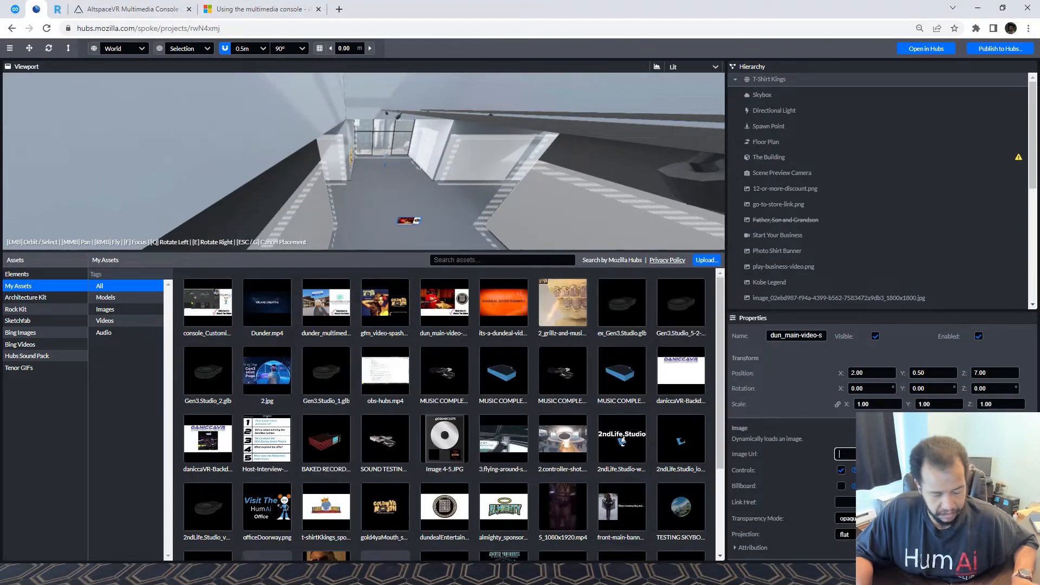
# Add an image item named 'Dundeal' with the pasted splash PNG URL to the Media List
pyautogui.click(121, 11)
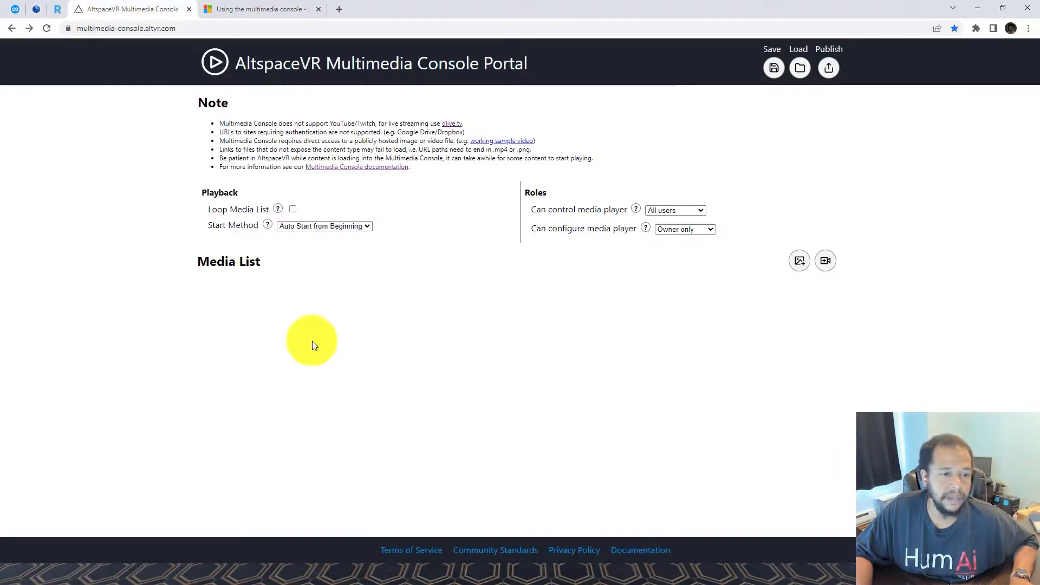
pyautogui.click(799, 261)
pyautogui.click(572, 277)
pyautogui.write('Dundeal')
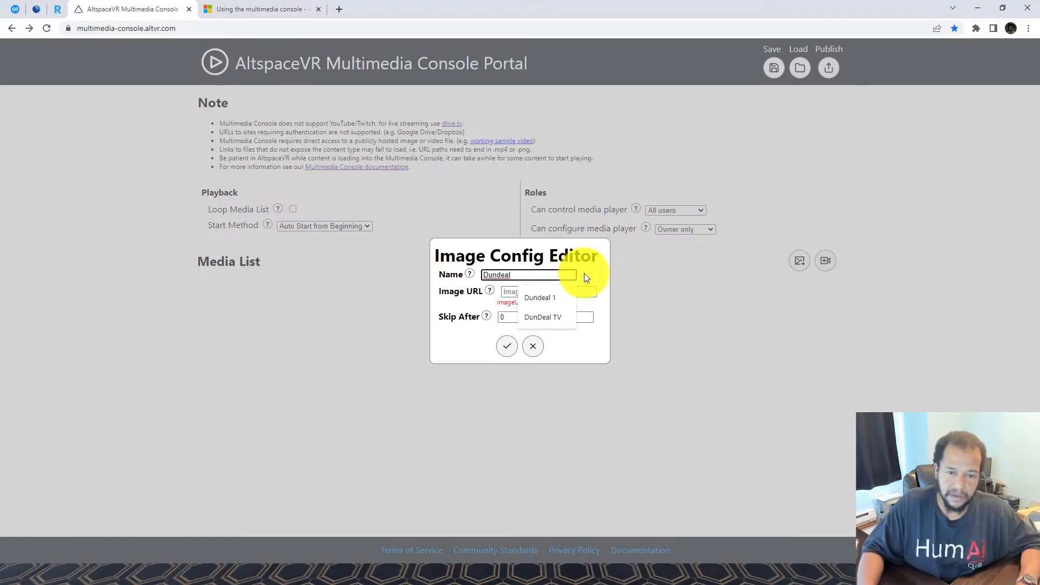
pyautogui.click(584, 273)
pyautogui.click(523, 290)
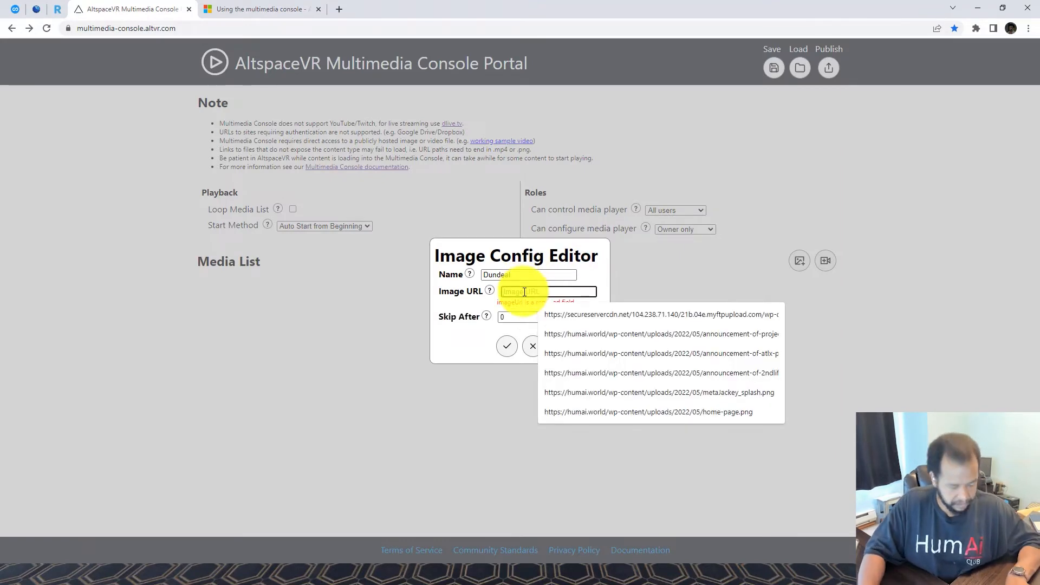
pyautogui.hotkey('ctrl', 'v')
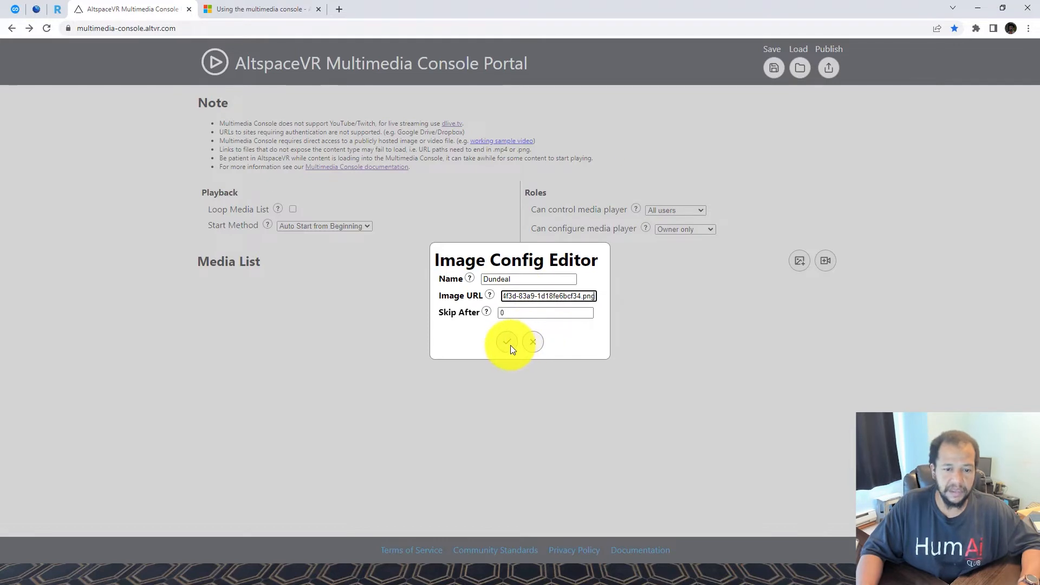
pyautogui.click(509, 343)
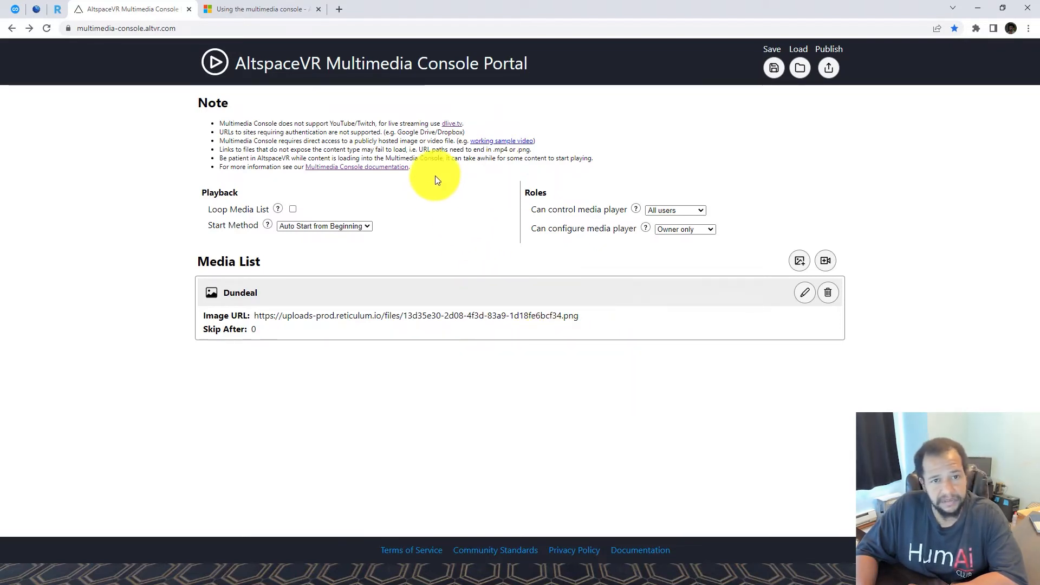
# Add the its-a-dundeal-video clip to the Spoke scene and select its Video URL
pyautogui.click(35, 6)
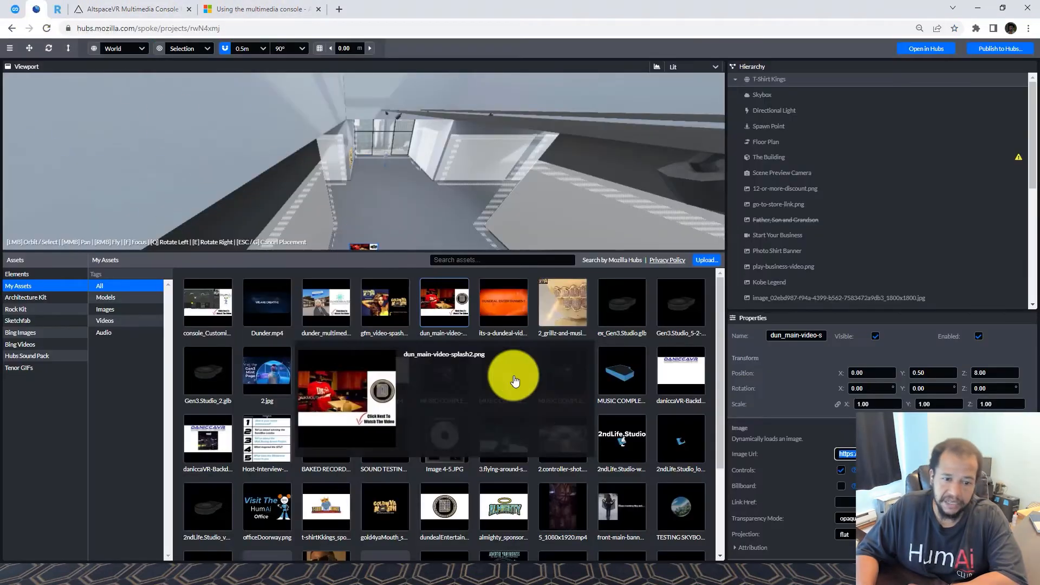
pyautogui.click(498, 301)
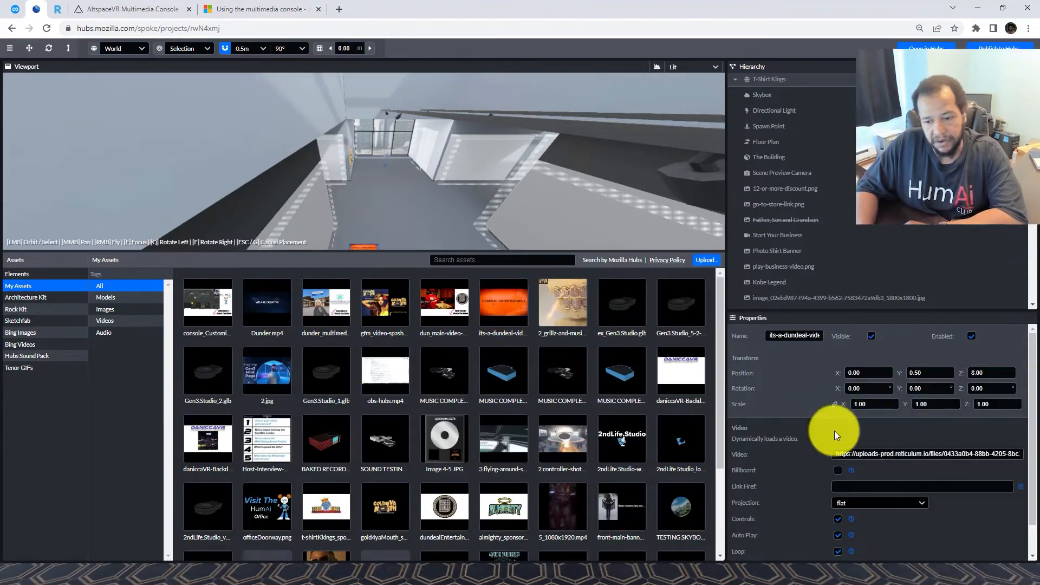
pyautogui.tripleClick(887, 455)
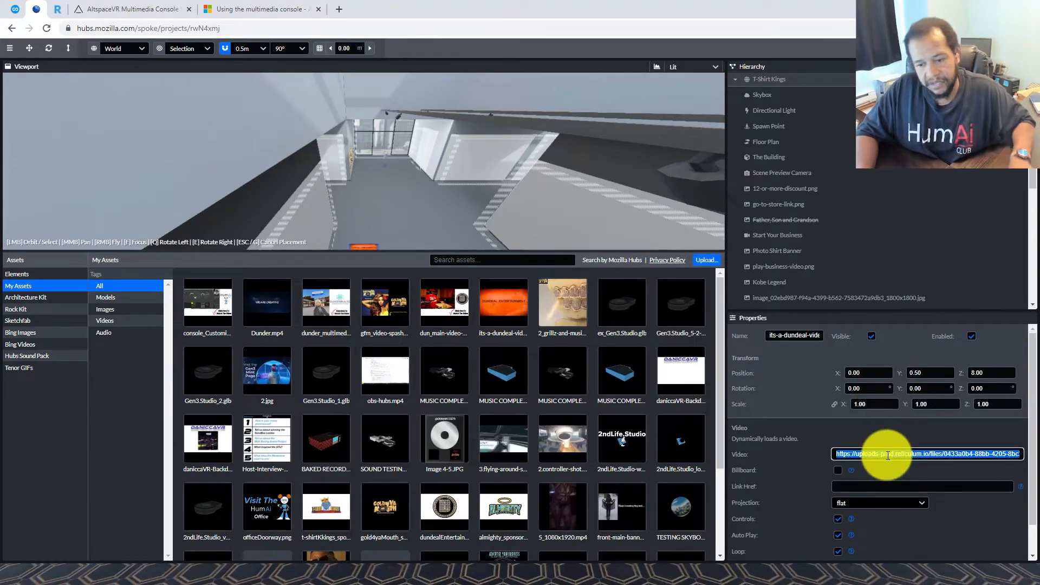
pyautogui.click(101, 5)
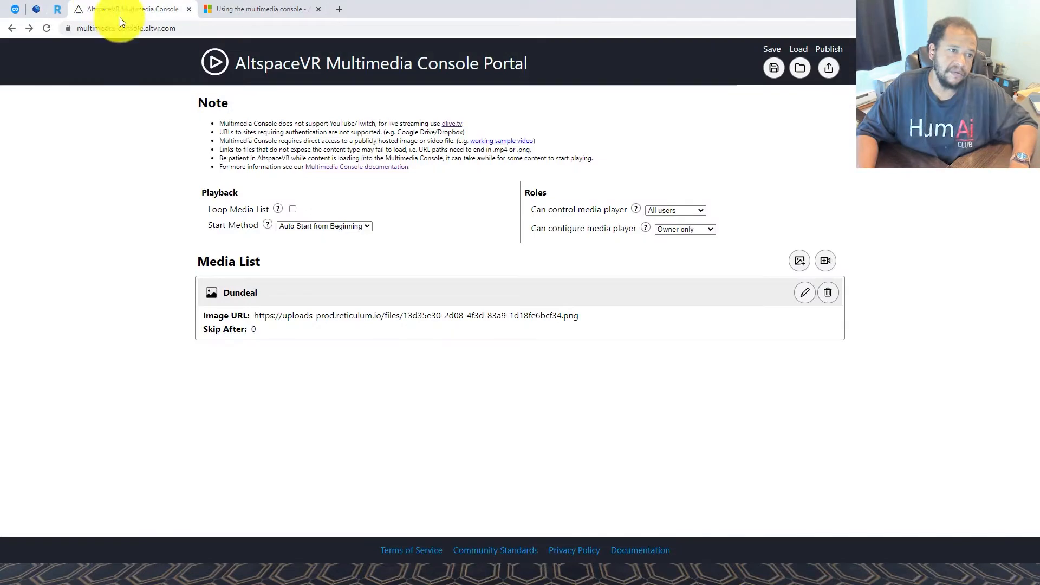
# Add a video item 'Dundeal Video' with the pasted mp4 URL and end-of-video action Stop
pyautogui.click(825, 261)
pyautogui.click(522, 242)
pyautogui.write('Dundeal')
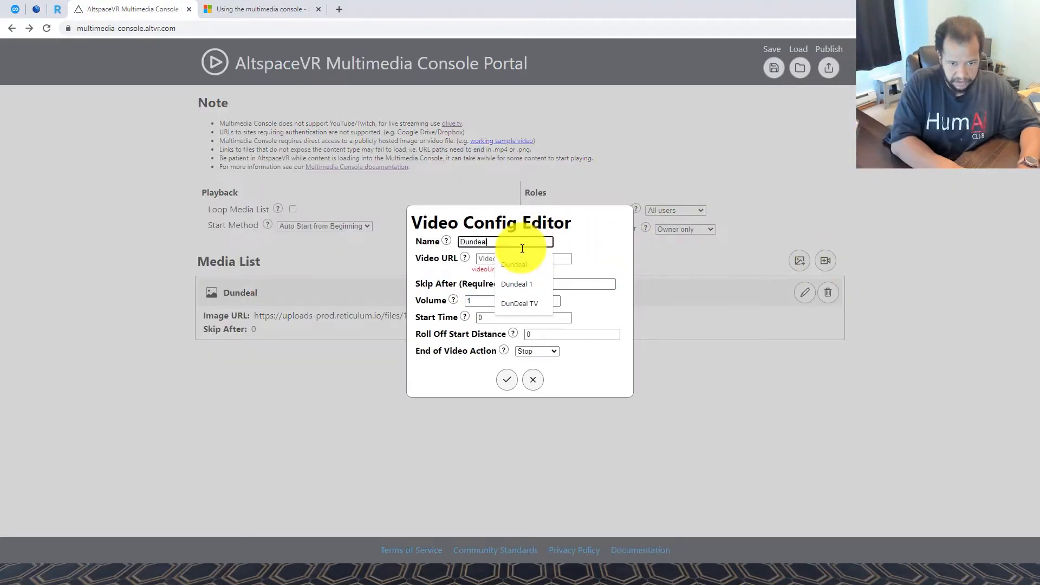
pyautogui.write(' Video')
pyautogui.click(523, 259)
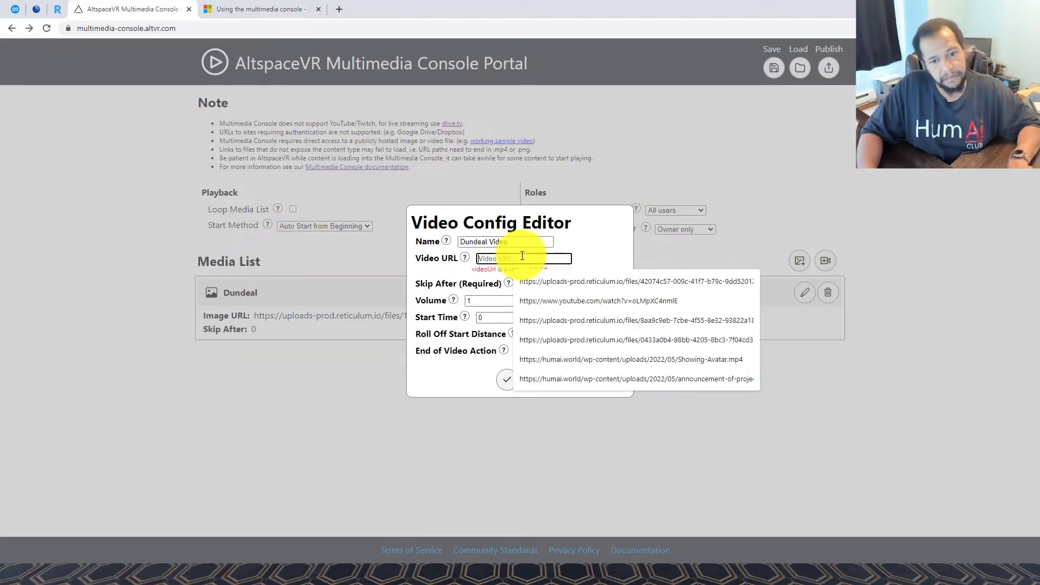
pyautogui.hotkey('ctrl', 'v')
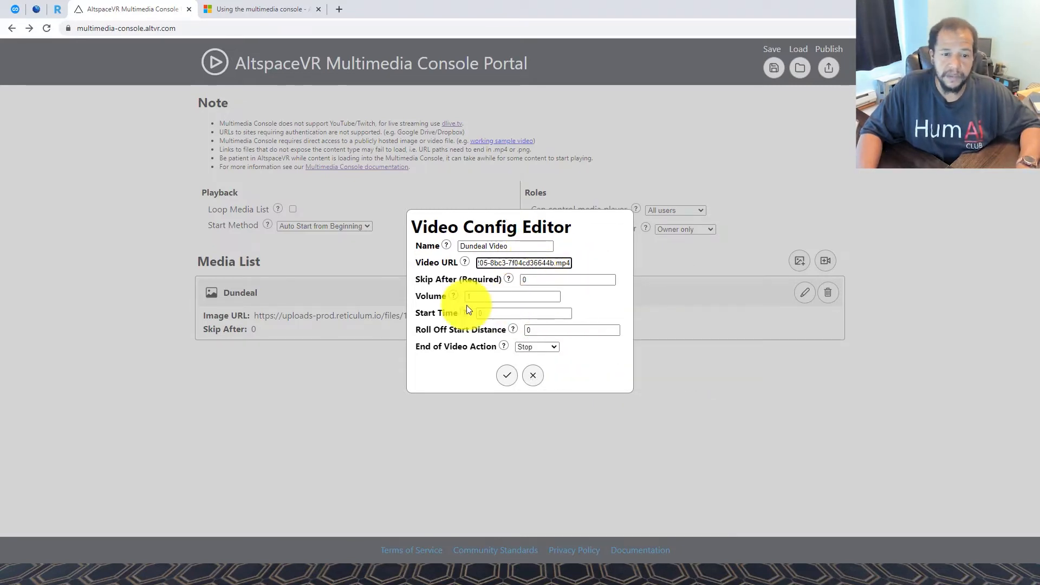
pyautogui.moveTo(454, 297)
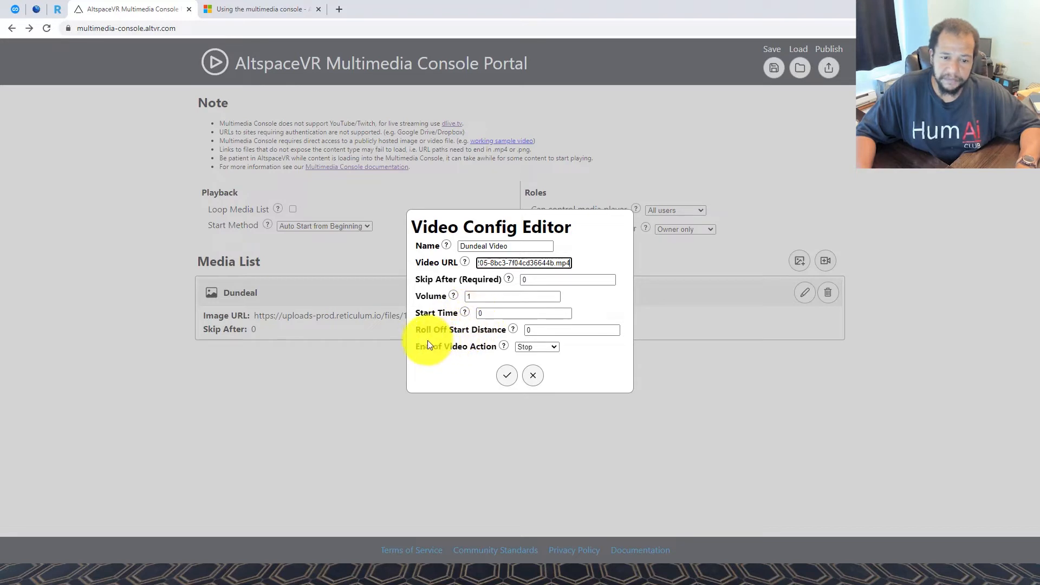
pyautogui.click(531, 353)
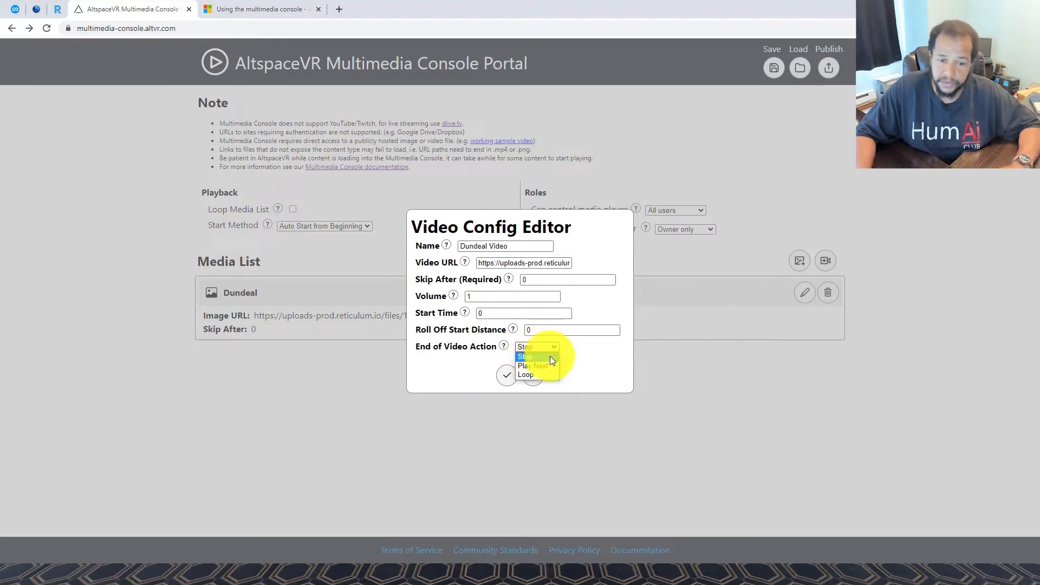
pyautogui.click(549, 355)
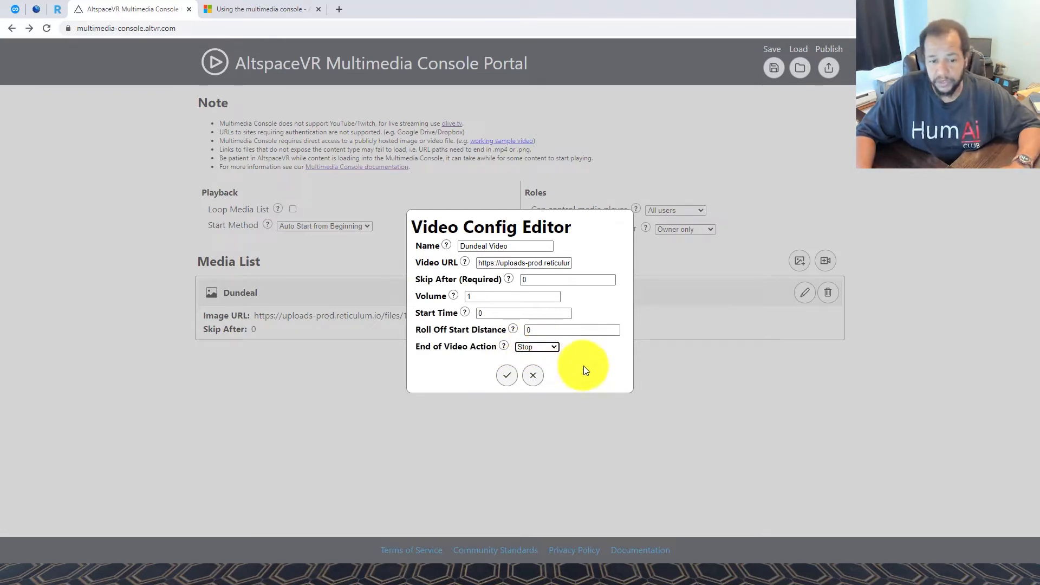
pyautogui.click(509, 375)
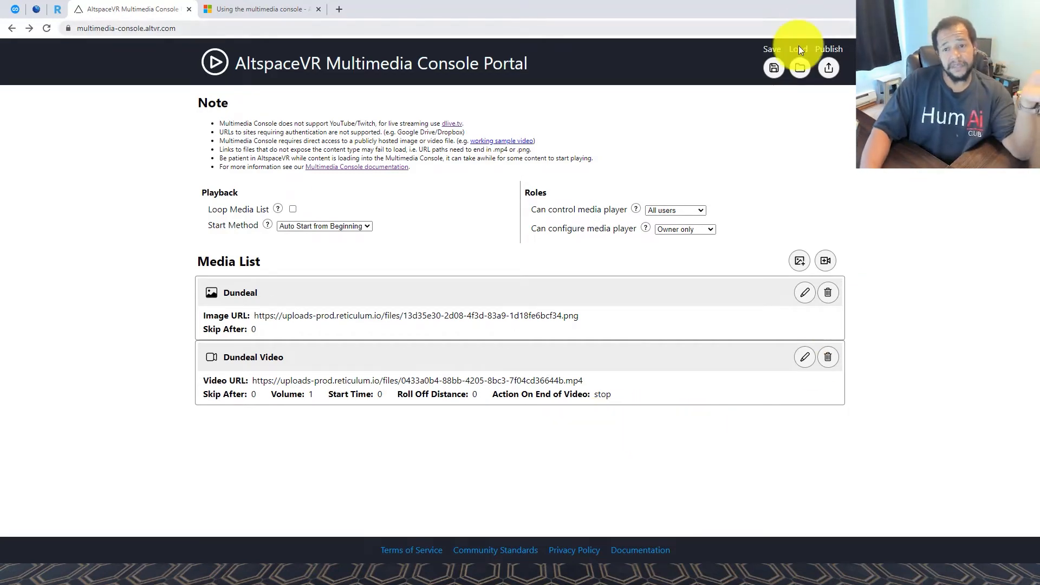
pyautogui.click(774, 73)
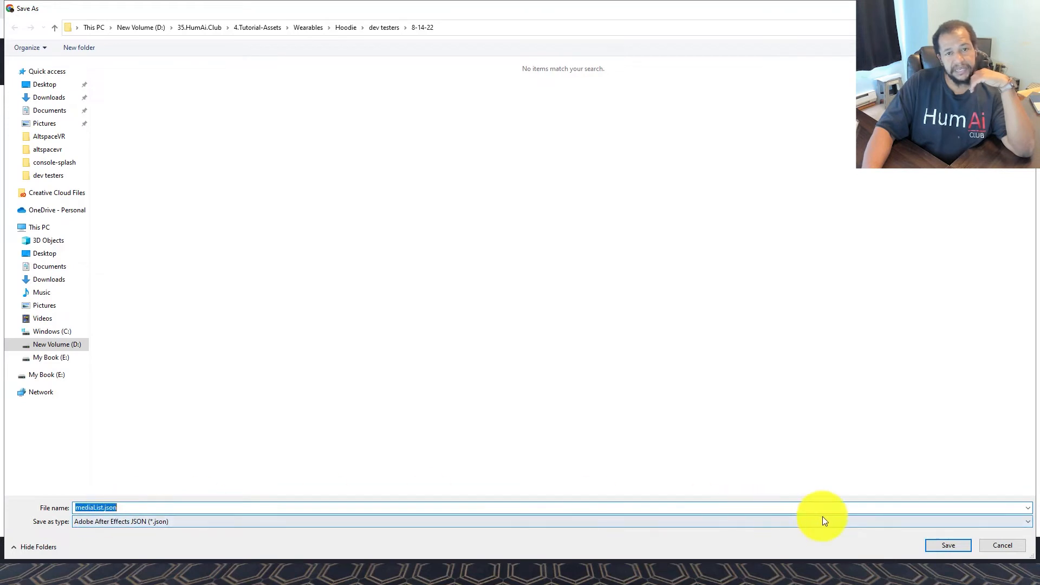
pyautogui.click(997, 547)
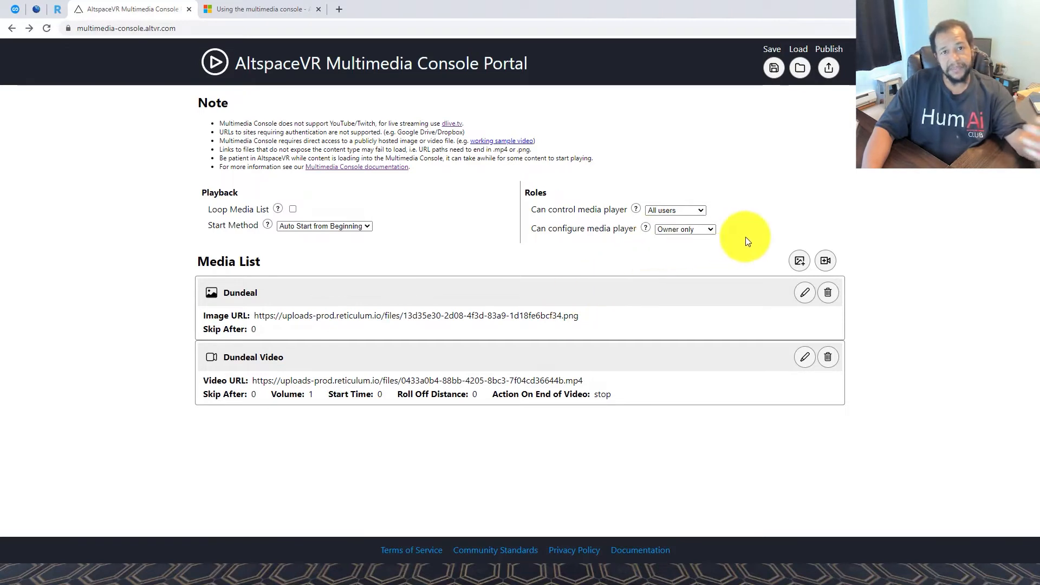
# Publish the media list, copy the config code roll-of, and switch back to AltspaceVR
pyautogui.click(829, 69)
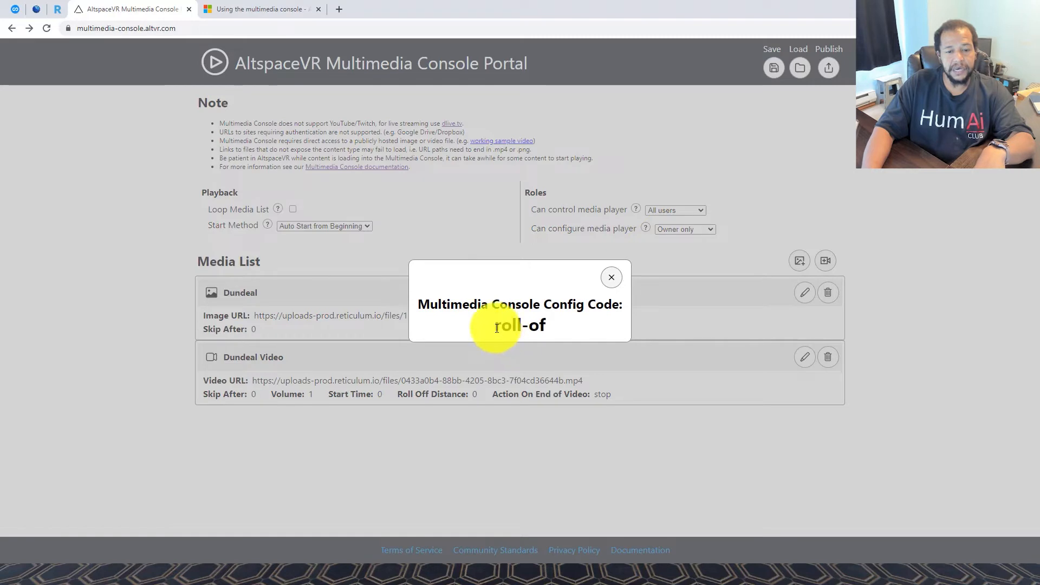
pyautogui.moveTo(497, 327); pyautogui.dragTo(525, 326)
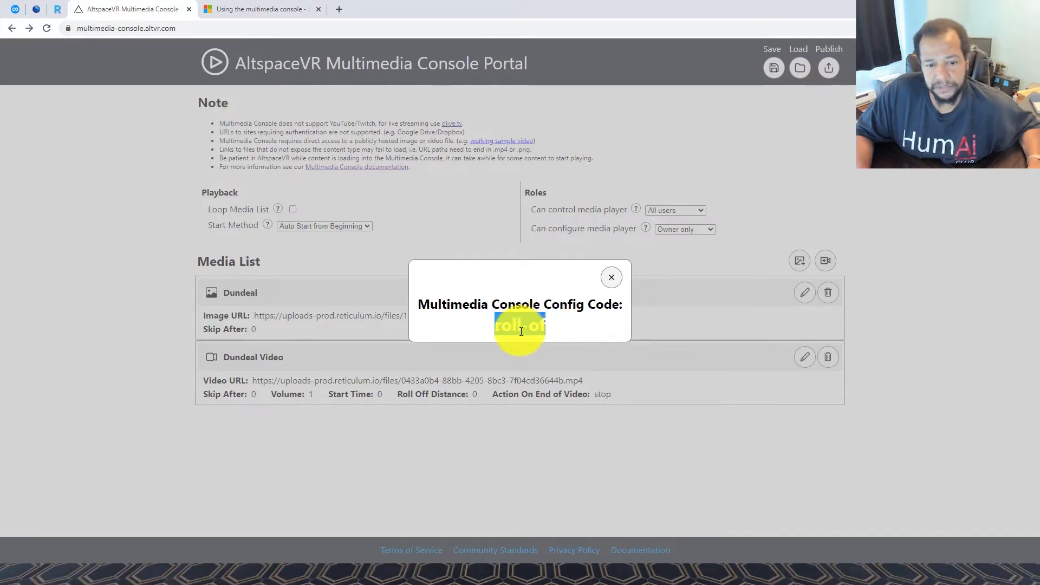
pyautogui.rightClick(520, 330)
pyautogui.click(550, 339)
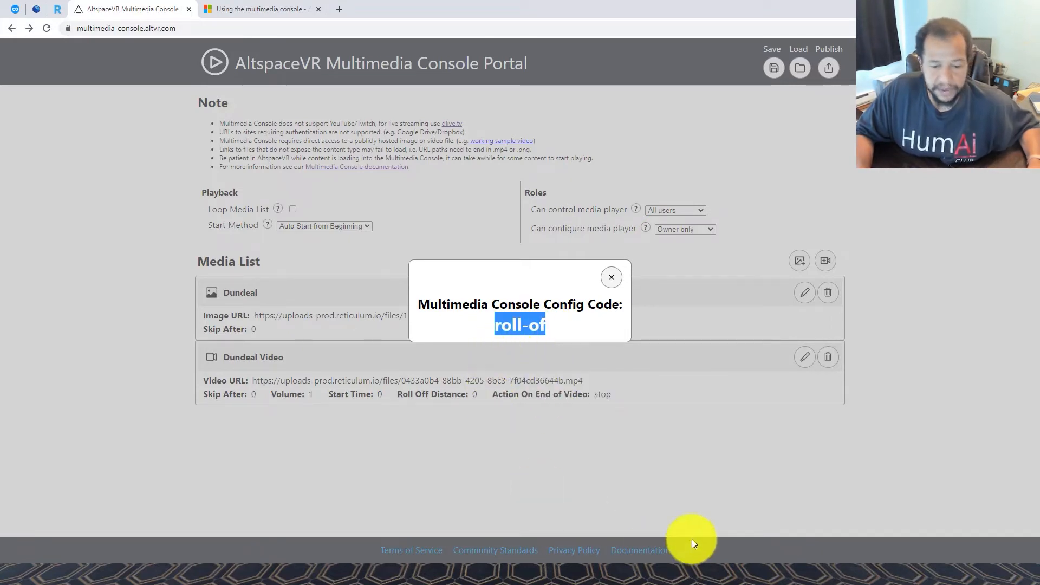
pyautogui.click(617, 566)
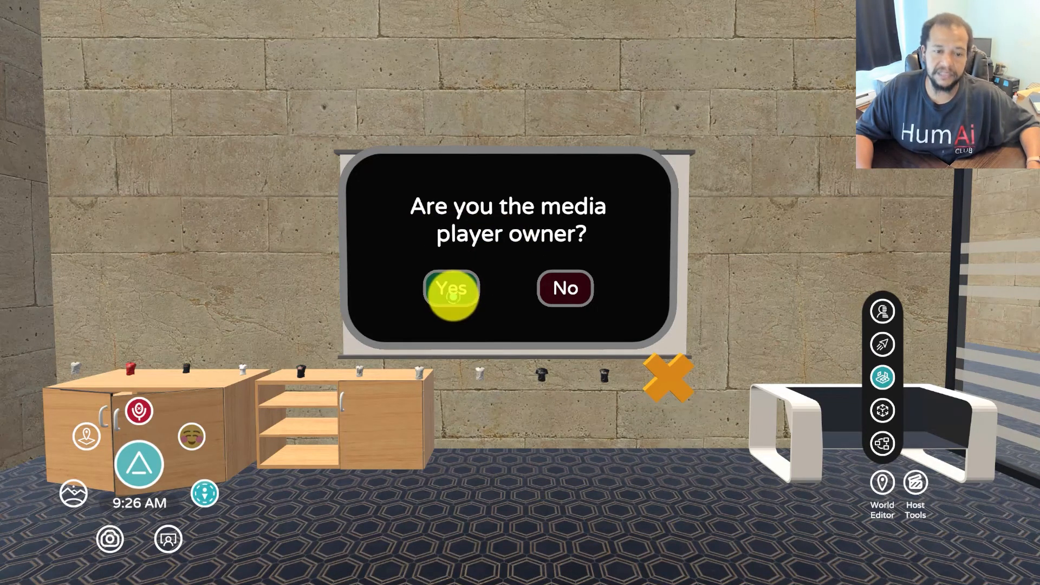
# Accept media player ownership and load config code roll-of into the wall console
pyautogui.click(452, 293)
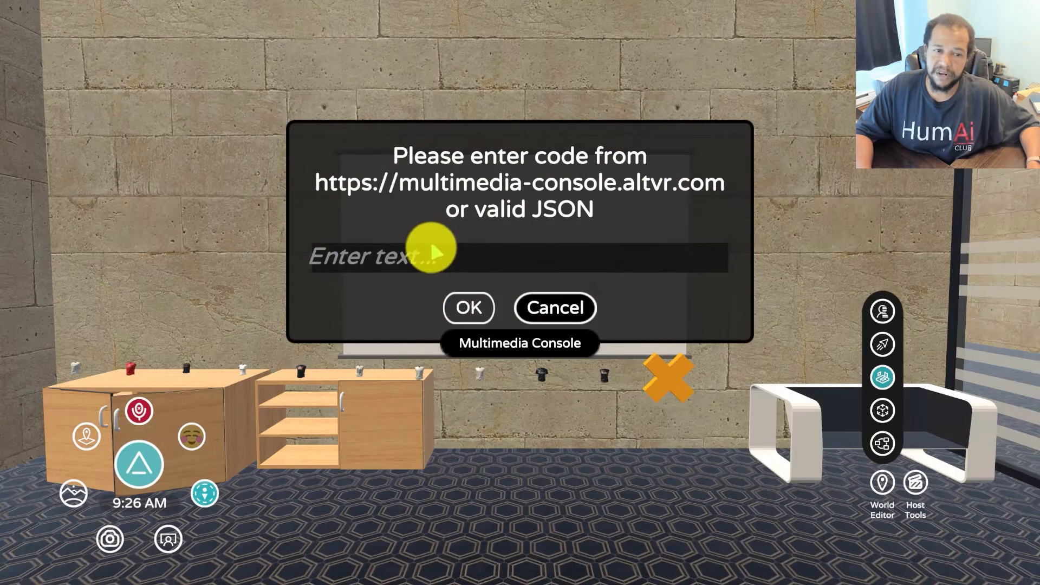
pyautogui.write('roll-of')
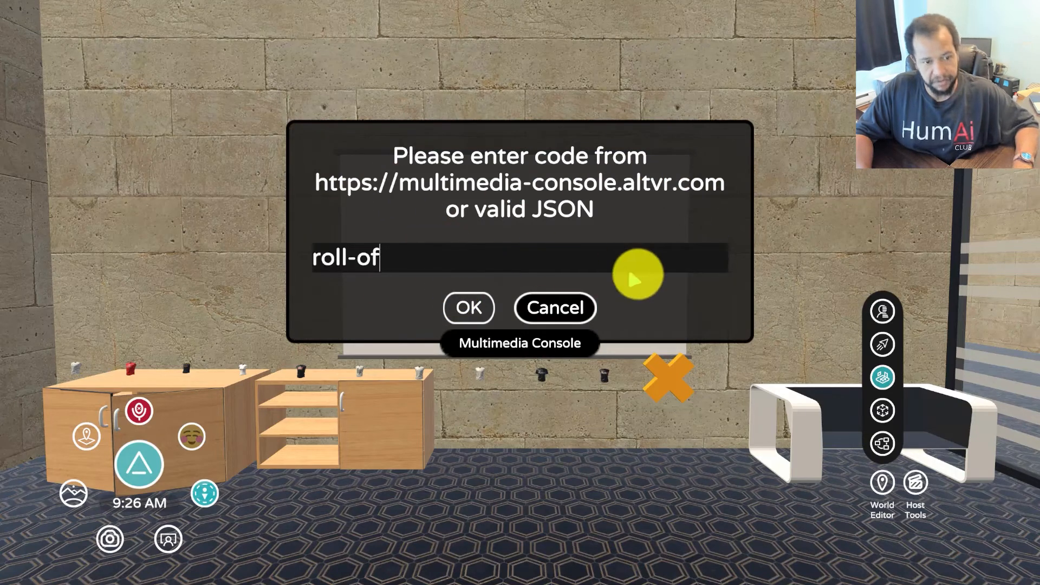
pyautogui.click(464, 307)
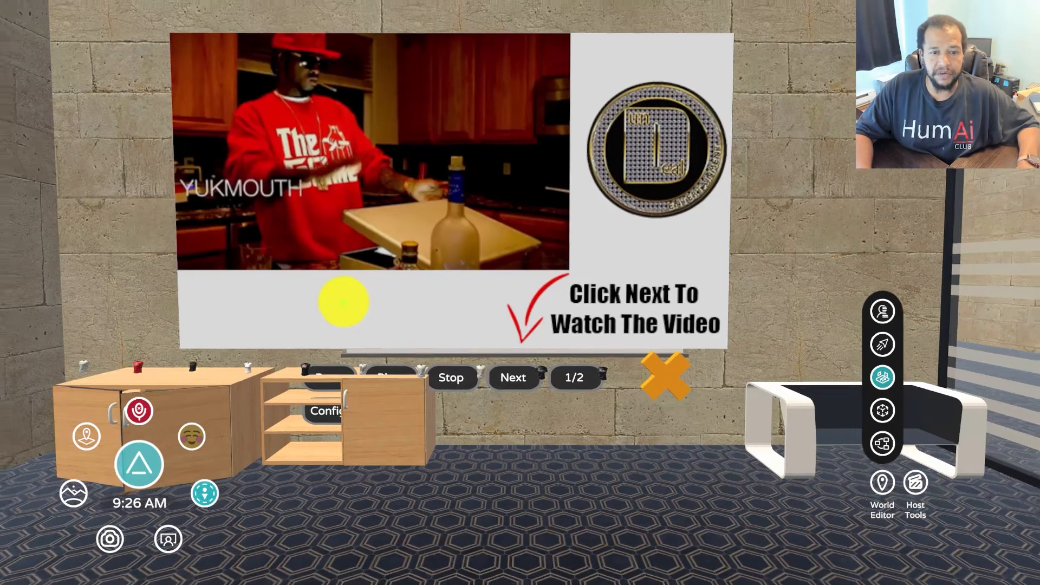
pyautogui.press('s')
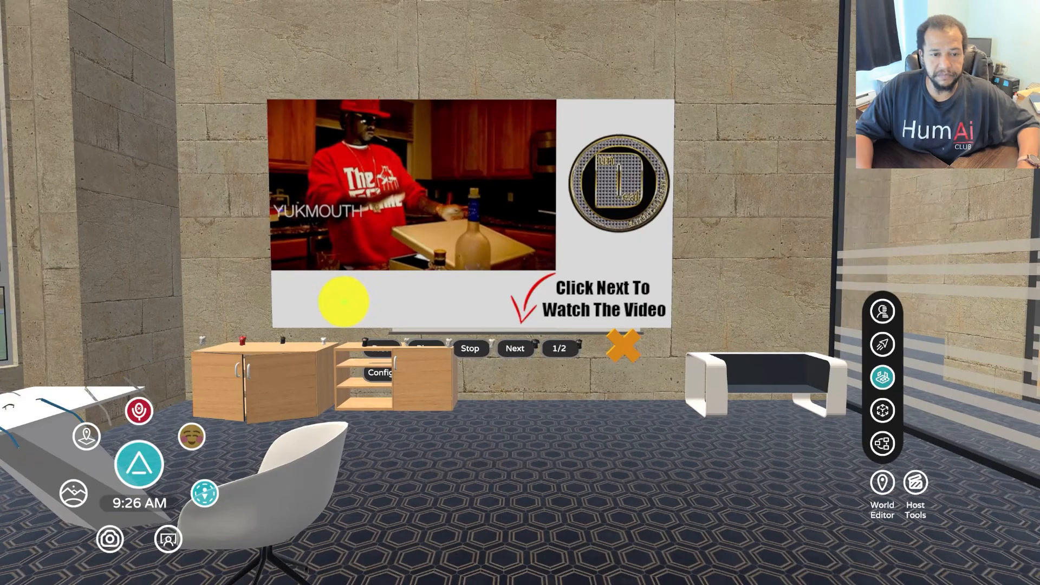
# Select the Multimedia Console in the World Editor and slide it right along the wall
pyautogui.click(882, 411)
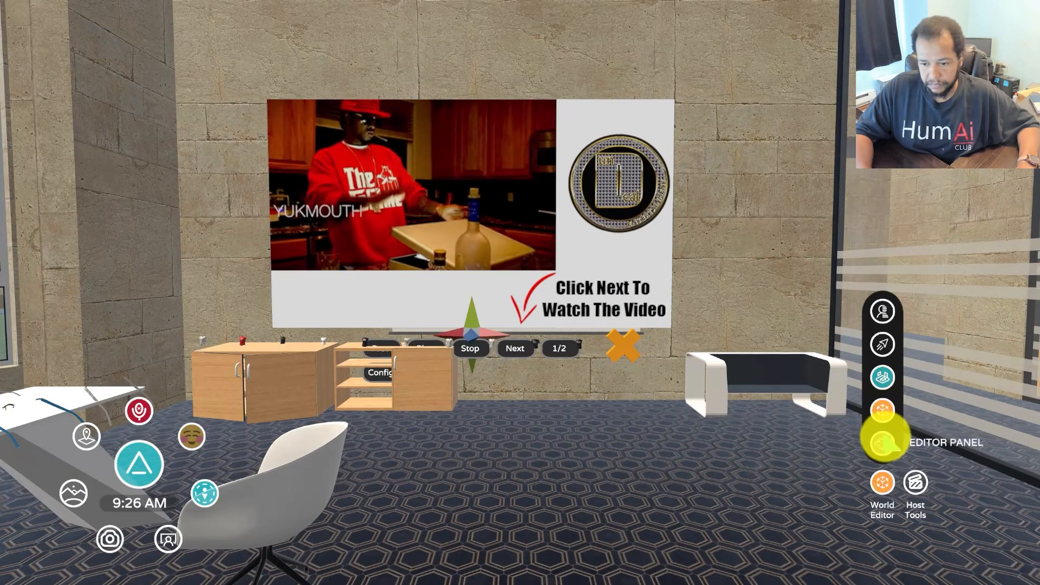
pyautogui.click(884, 441)
pyautogui.press('w')
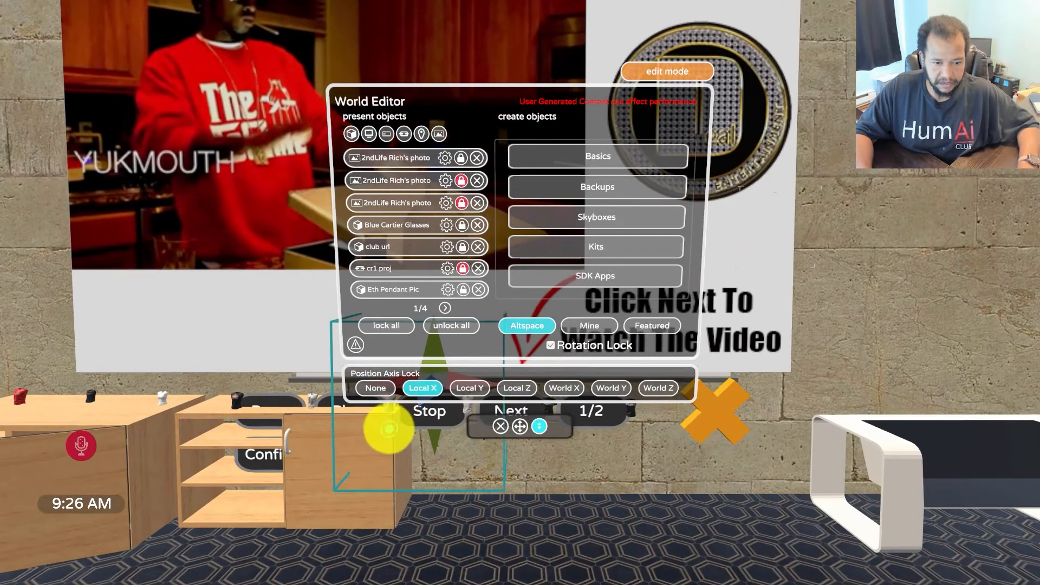
pyautogui.click(392, 441)
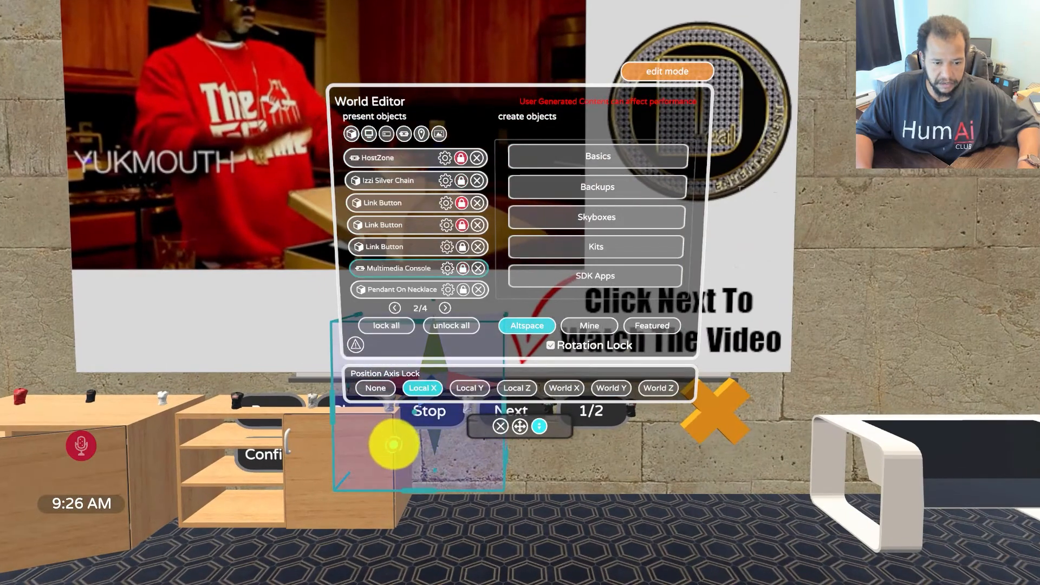
pyautogui.moveTo(394, 444); pyautogui.dragTo(675, 438)
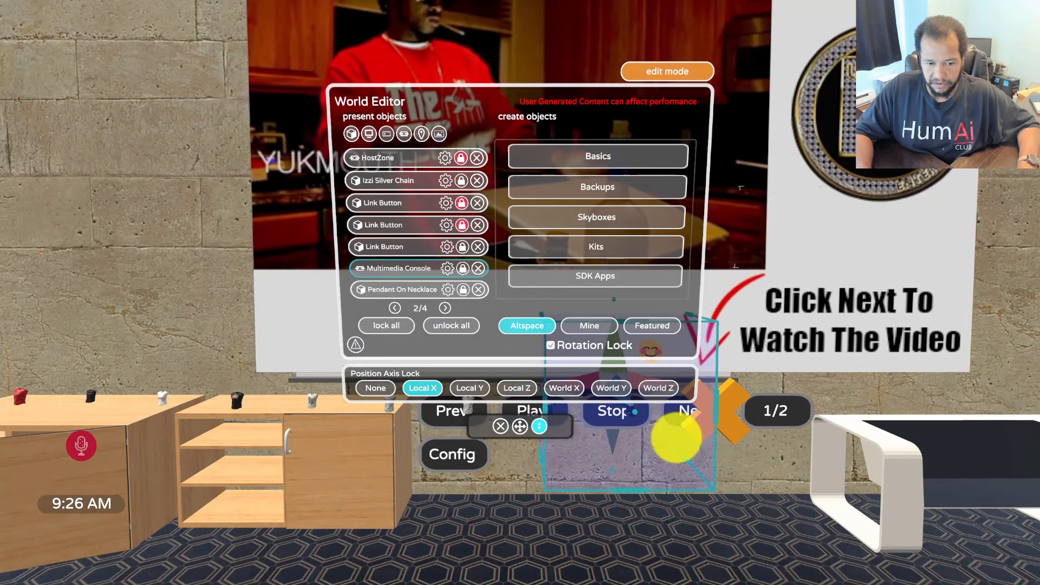
pyautogui.press('s')
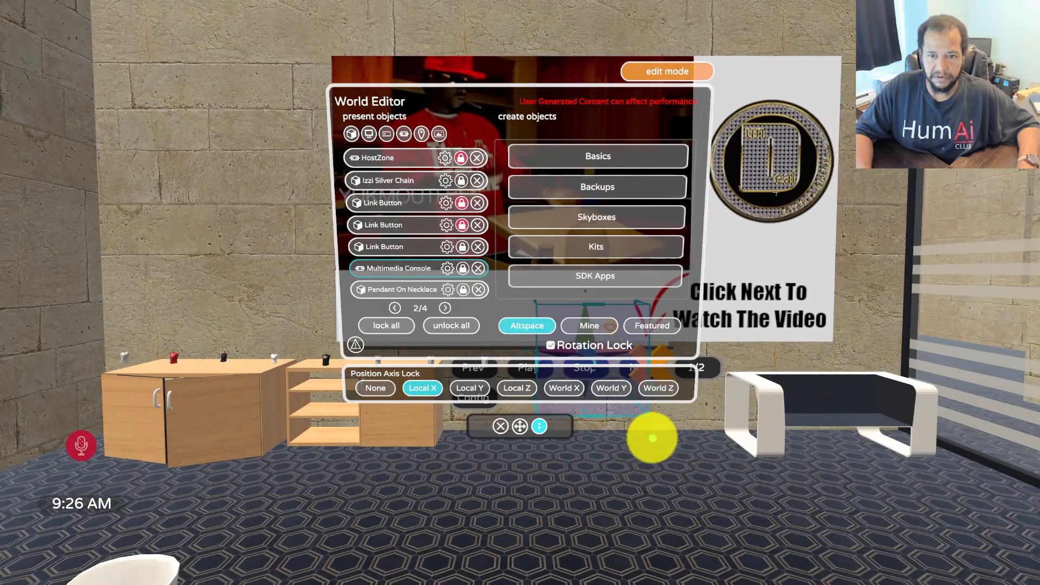
pyautogui.click(499, 426)
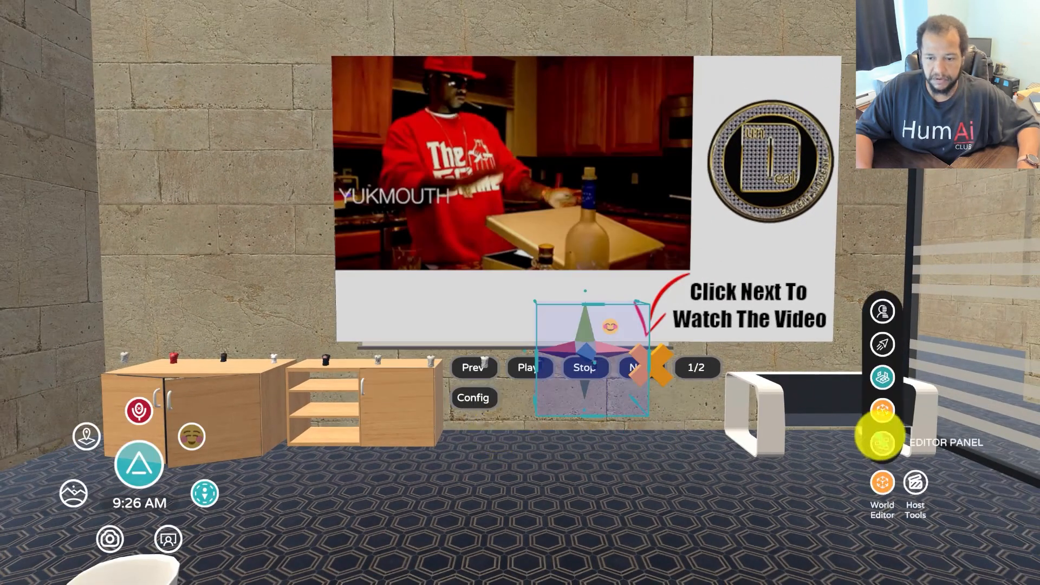
pyautogui.click(881, 411)
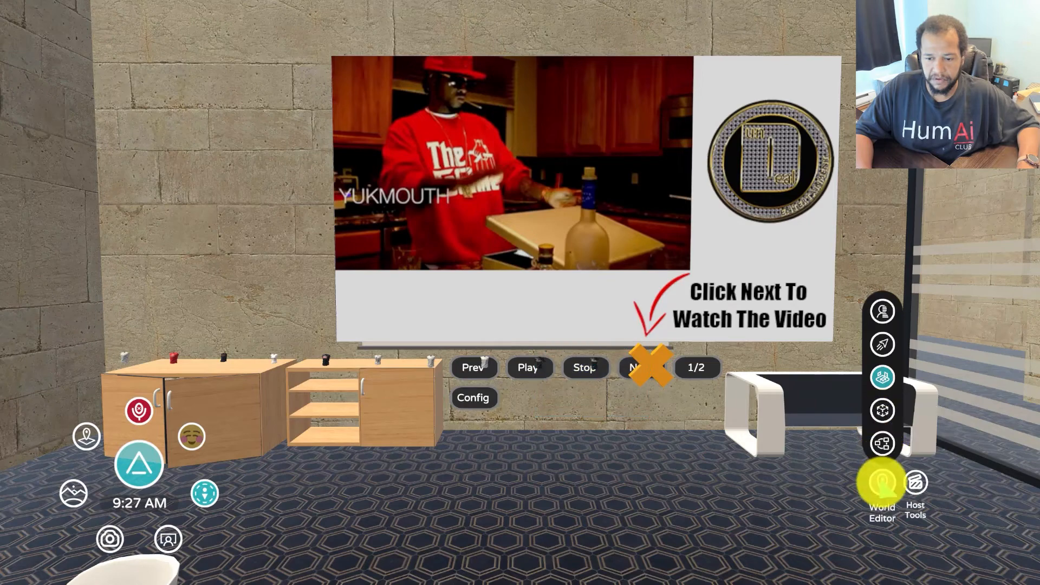
# Constrain to the console's Local Y axis, raise it higher on the wall, and exit editing
pyautogui.moveTo(665, 452); pyautogui.dragTo(525, 291)
pyautogui.click(882, 481)
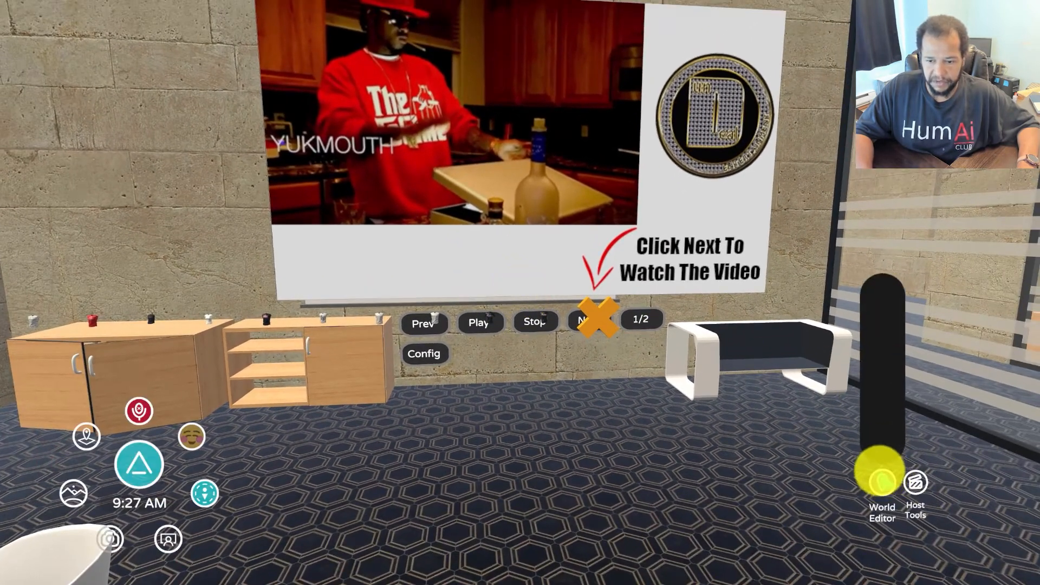
pyautogui.click(882, 413)
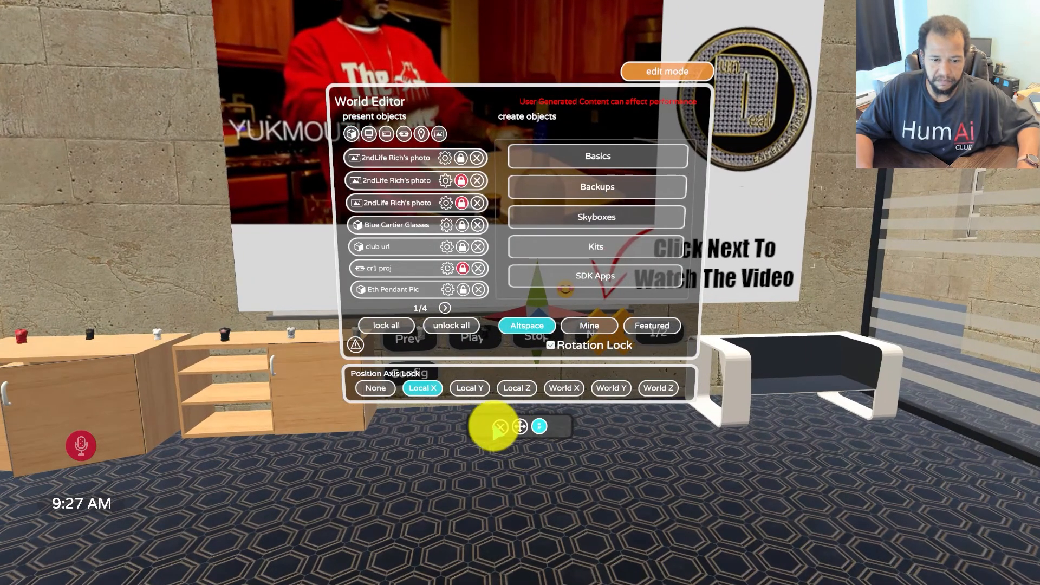
pyautogui.click(499, 426)
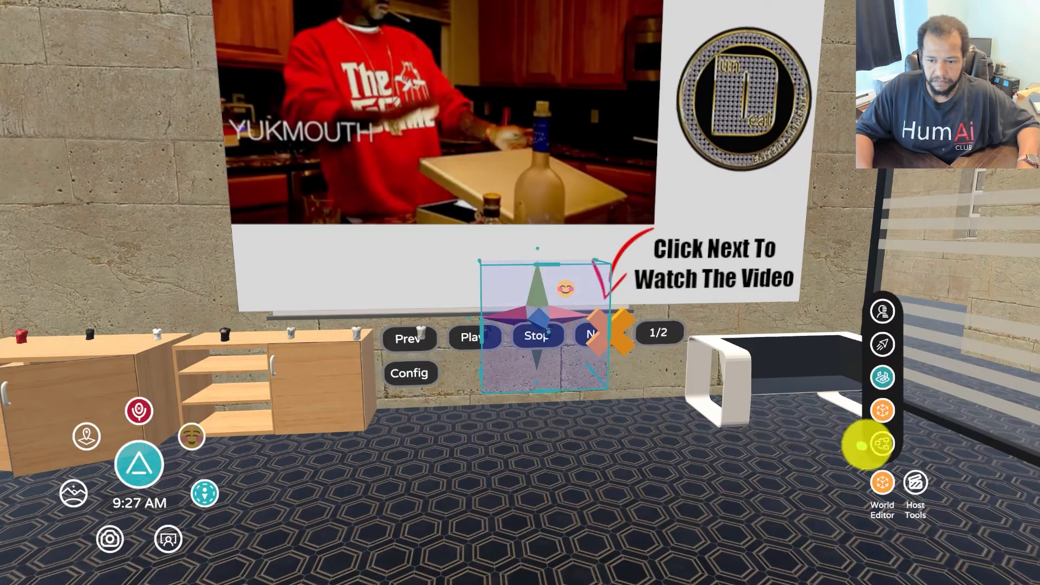
pyautogui.click(867, 439)
pyautogui.click(469, 388)
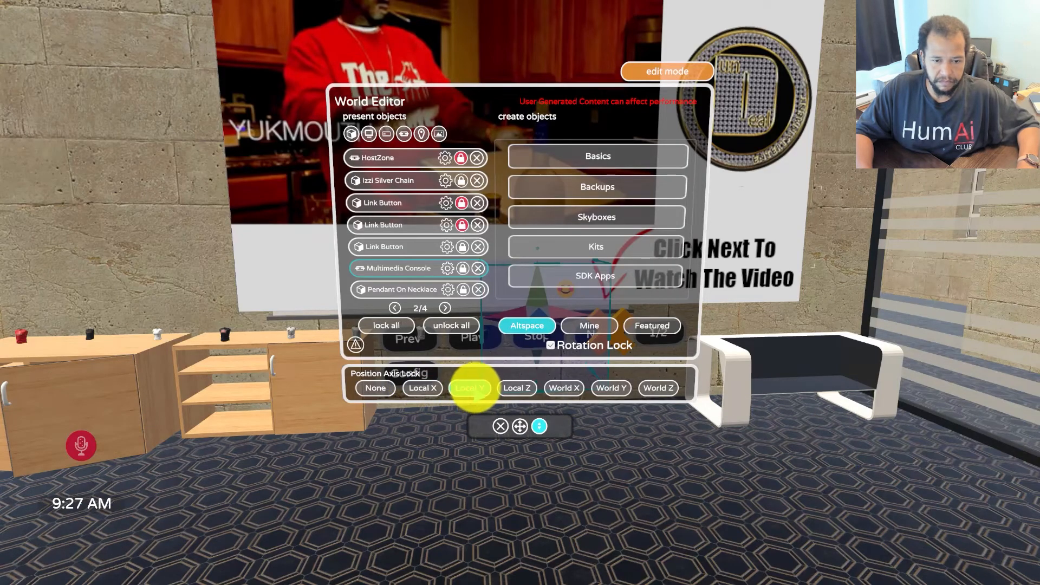
pyautogui.moveTo(514, 426); pyautogui.dragTo(22, 344)
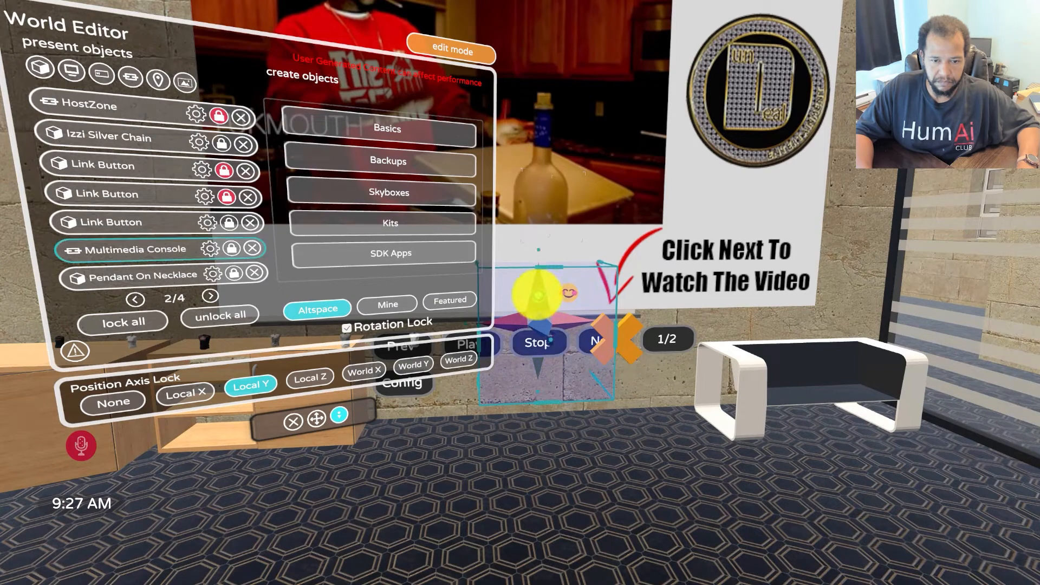
pyautogui.moveTo(536, 291); pyautogui.dragTo(529, 174)
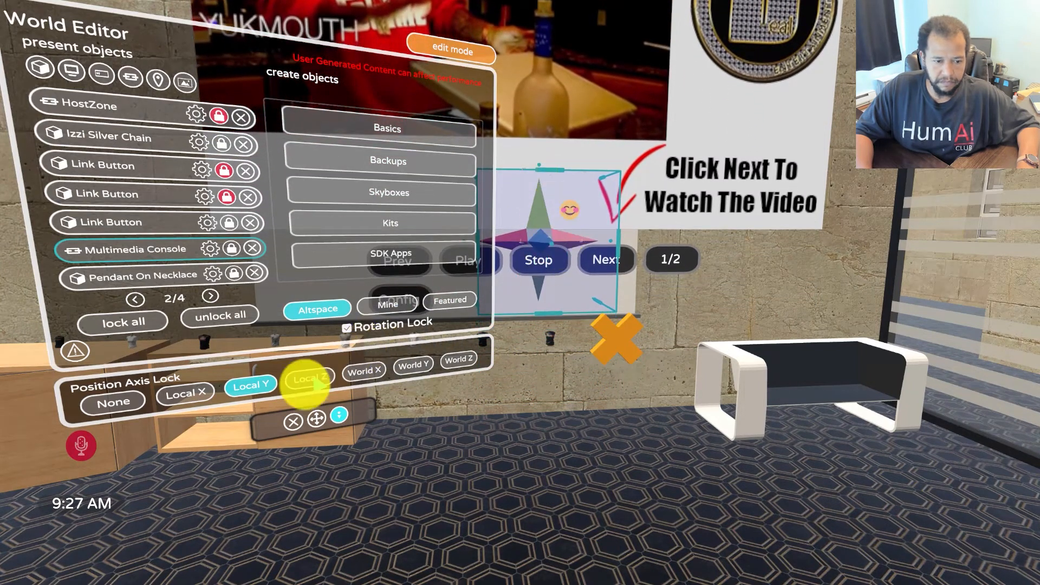
pyautogui.click(292, 423)
pyautogui.click(882, 410)
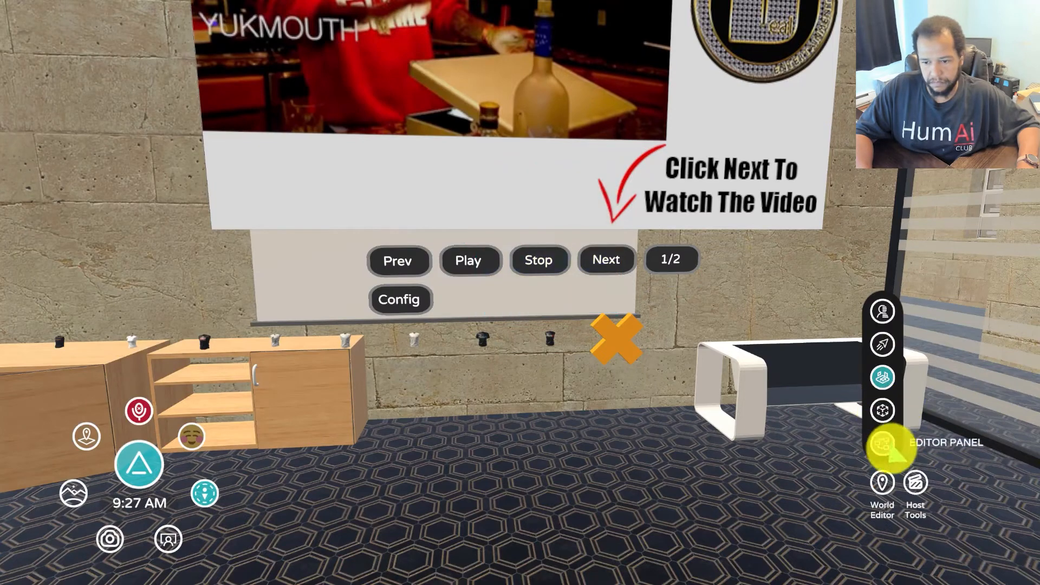
# Advance the wall console's playlist from the image to the video item
pyautogui.rightClick(558, 343)
pyautogui.press('s')
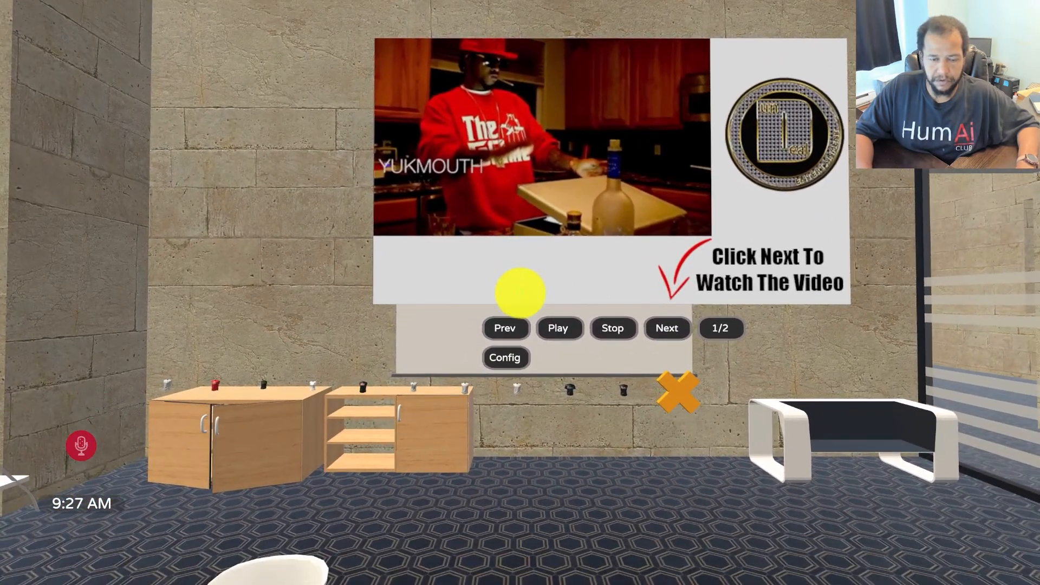
pyautogui.rightClick(520, 292)
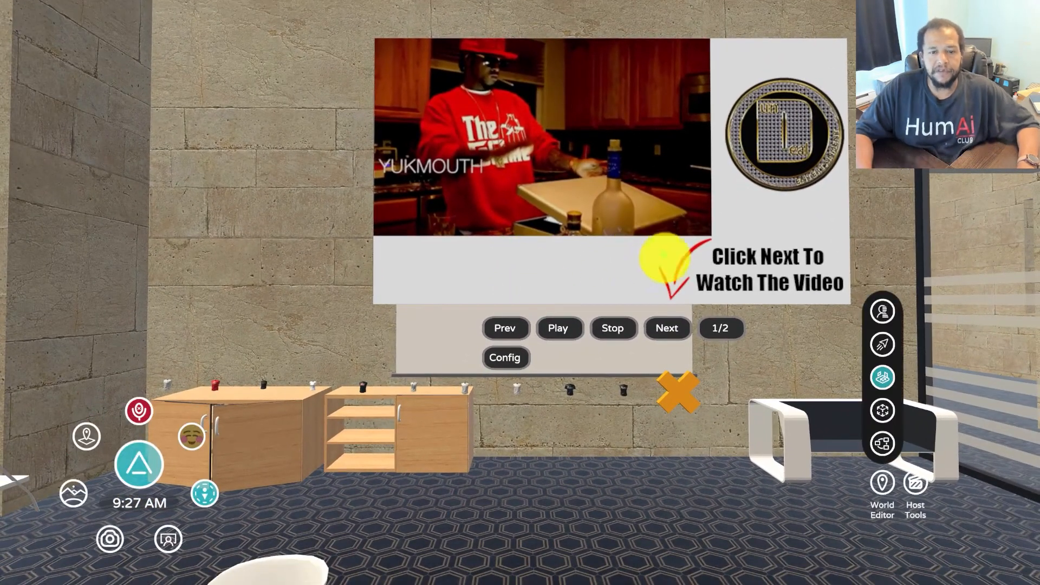
pyautogui.click(654, 346)
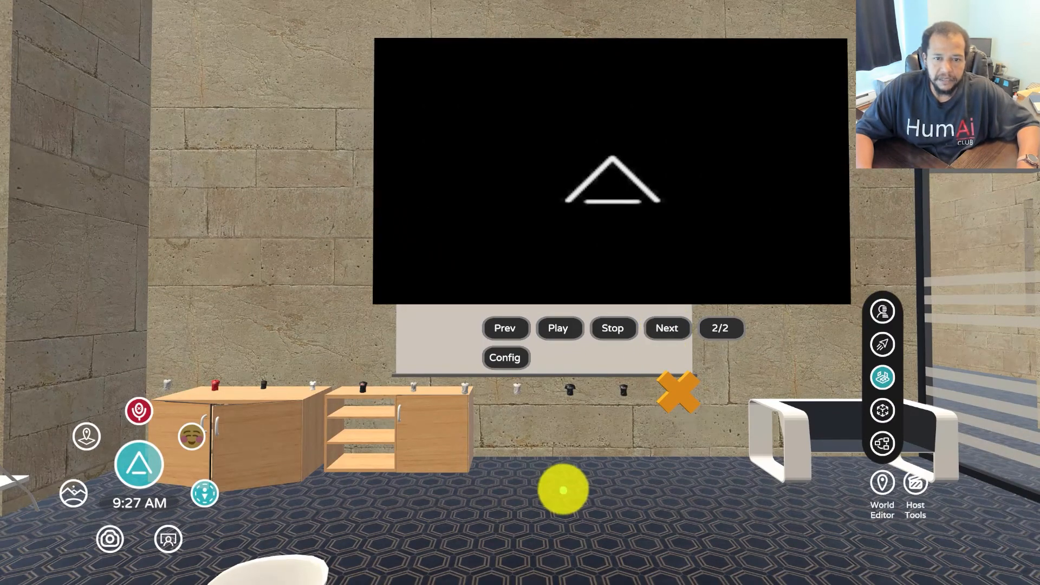
pyautogui.press('s')
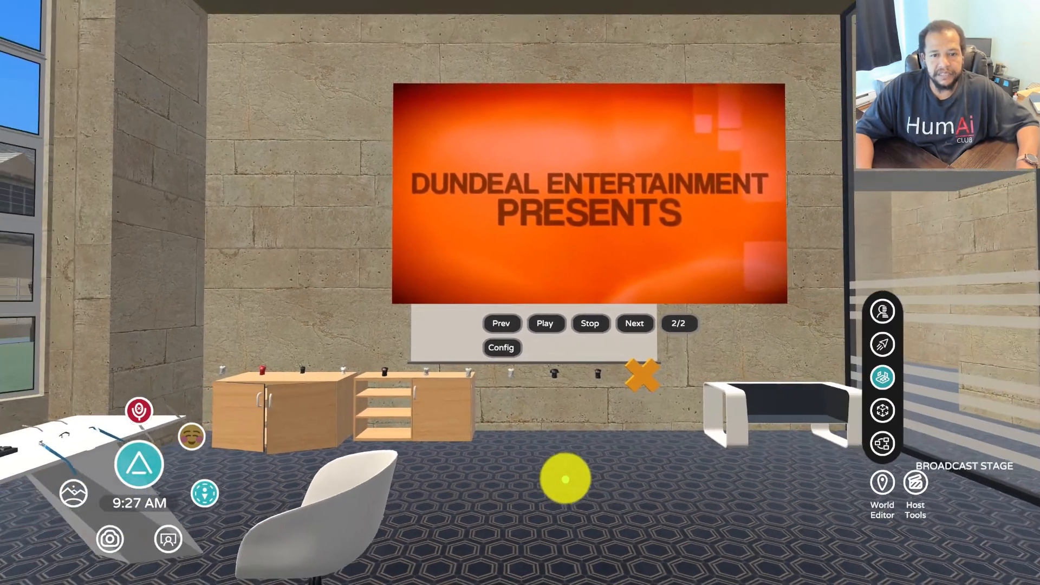
pyautogui.press('d')
pyautogui.press('w')
# Skip past the video, return to the first playlist item, and switch to the console portal
pyautogui.rightClick(555, 480)
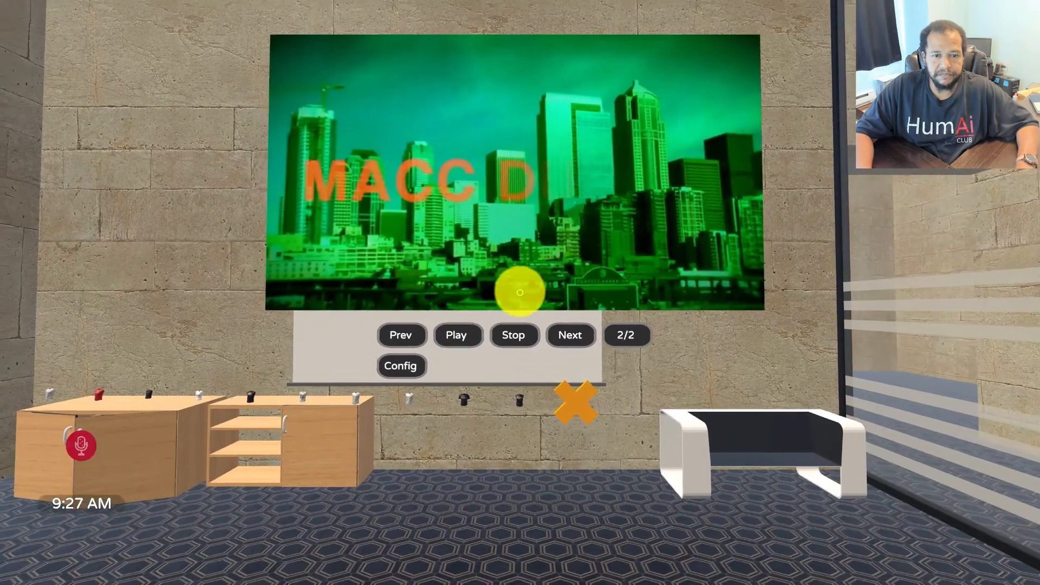
pyautogui.rightClick(519, 293)
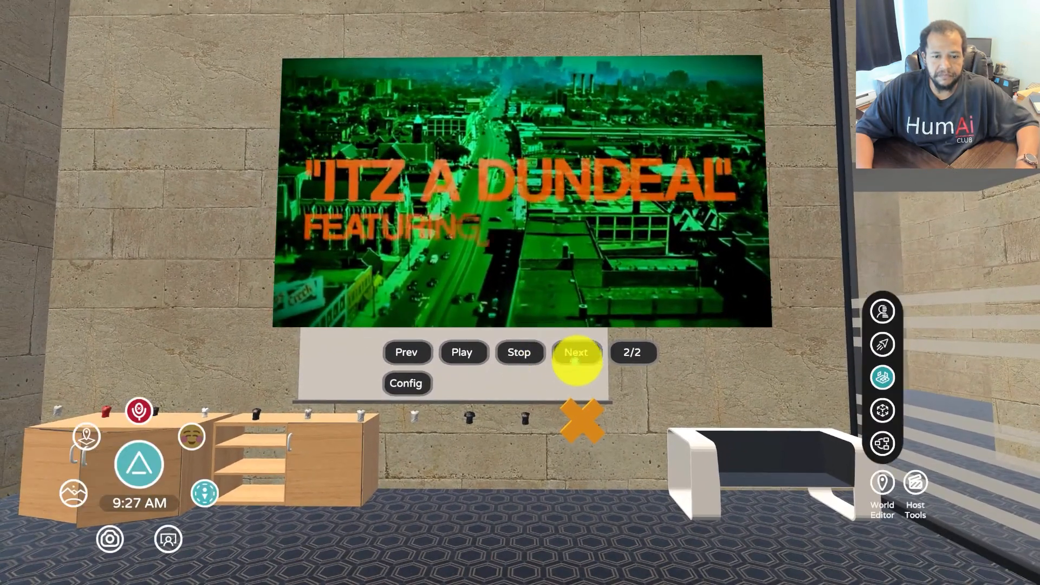
pyautogui.click(578, 353)
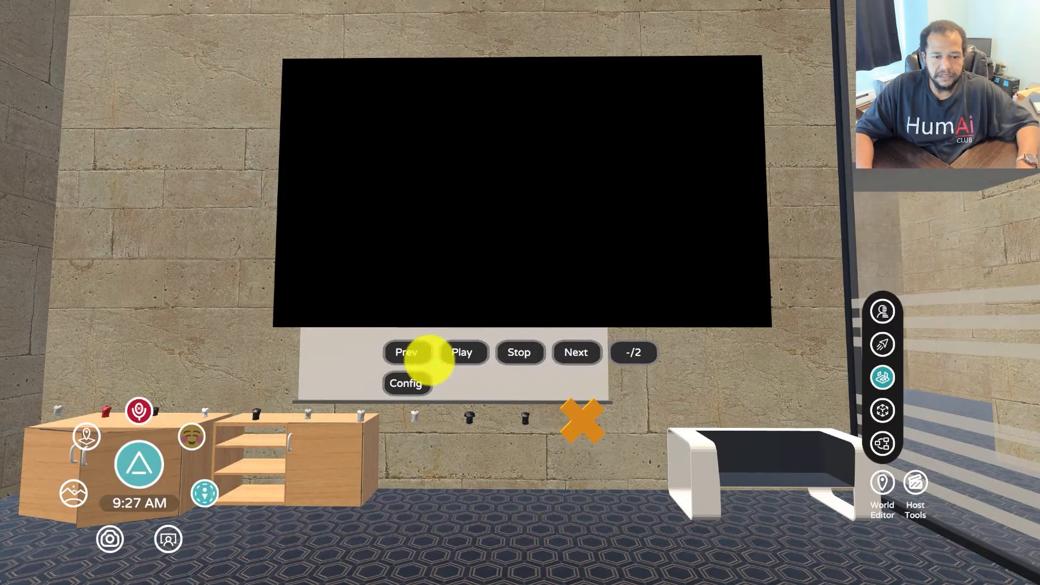
pyautogui.click(406, 352)
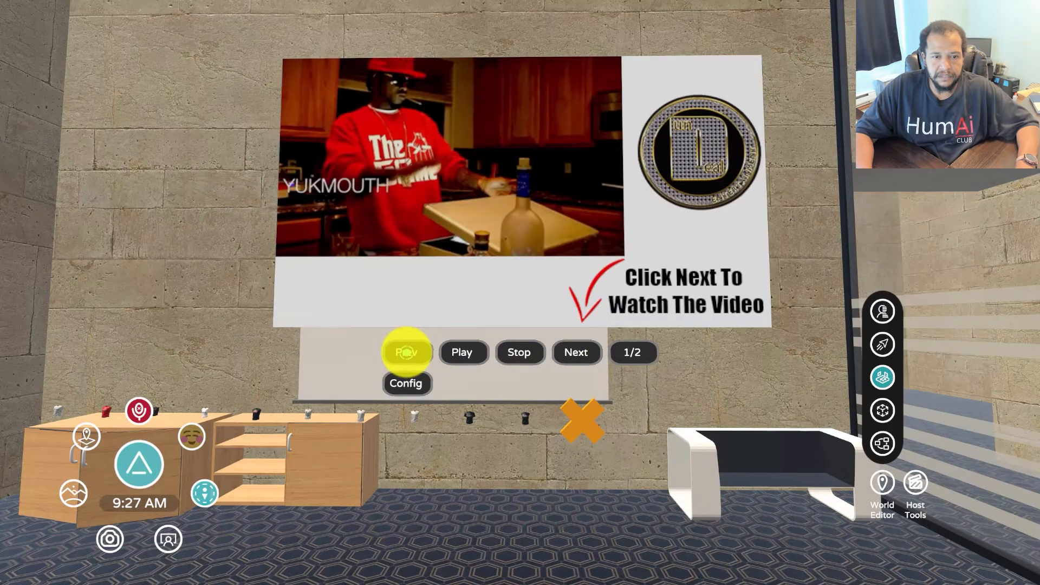
pyautogui.rightClick(567, 287)
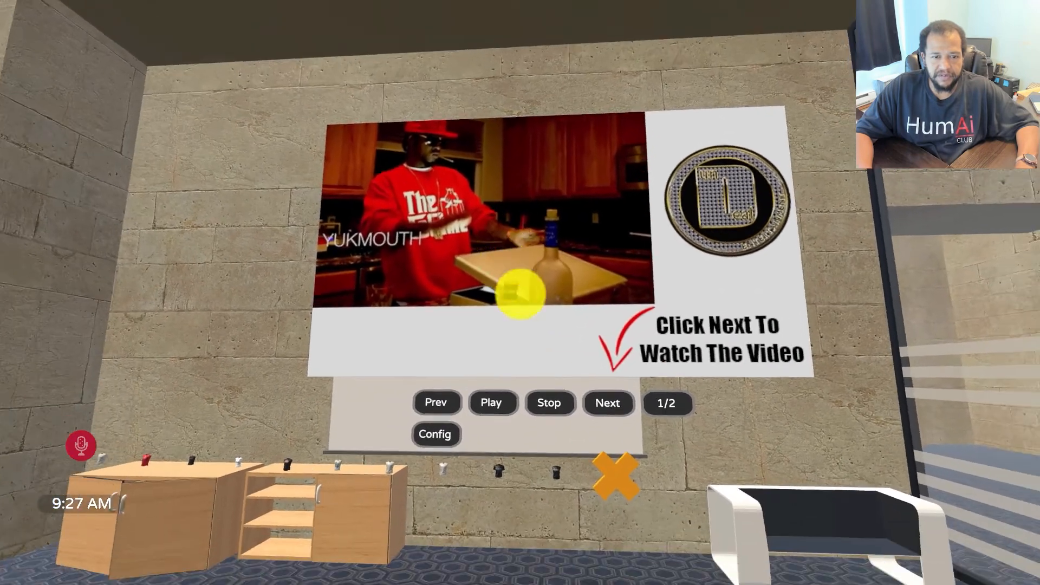
pyautogui.rightClick(519, 292)
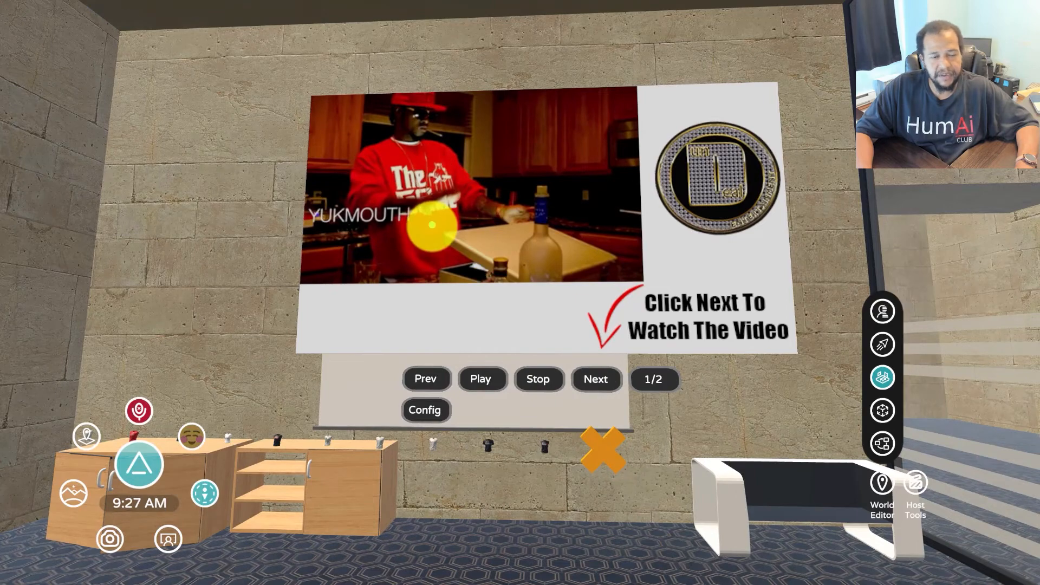
pyautogui.rightClick(431, 224)
pyautogui.hotkey('alt', 'Tab')
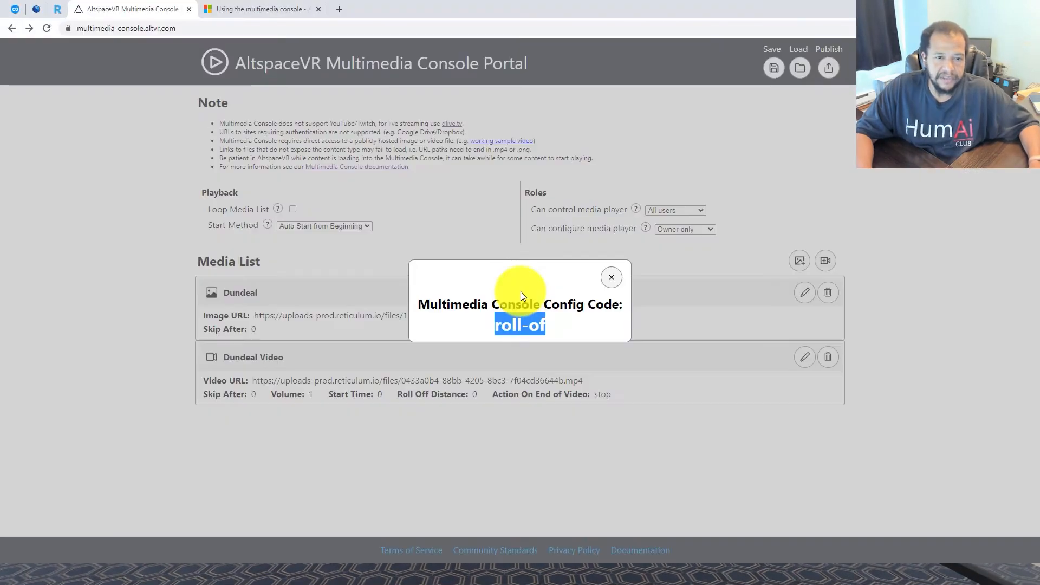
# Close the portal's config code popup and head back to the AltspaceVR world
pyautogui.click(521, 293)
pyautogui.hotkey('alt', 'Tab')
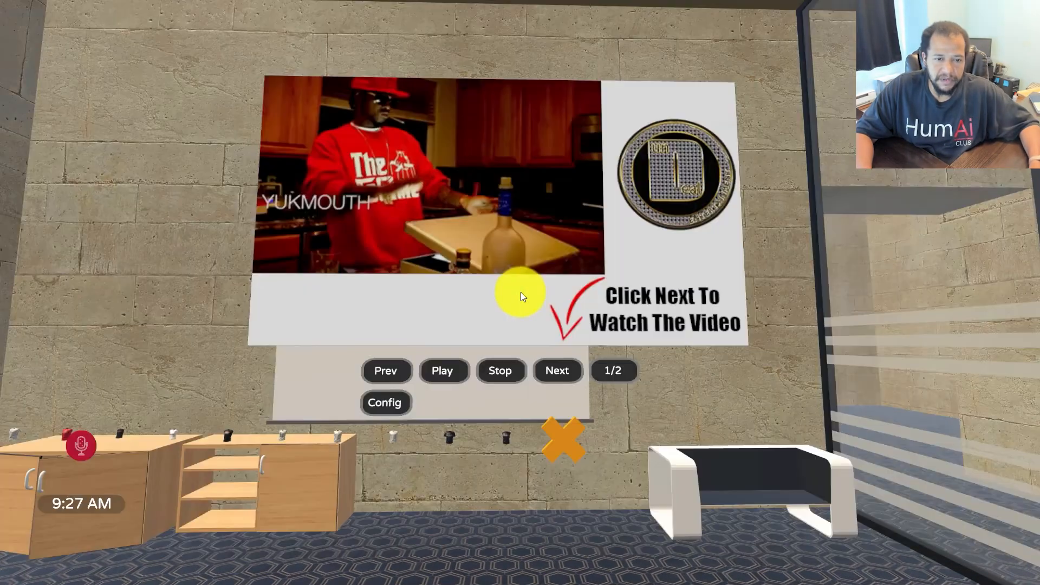
pyautogui.hotkey('alt', 'Tab')
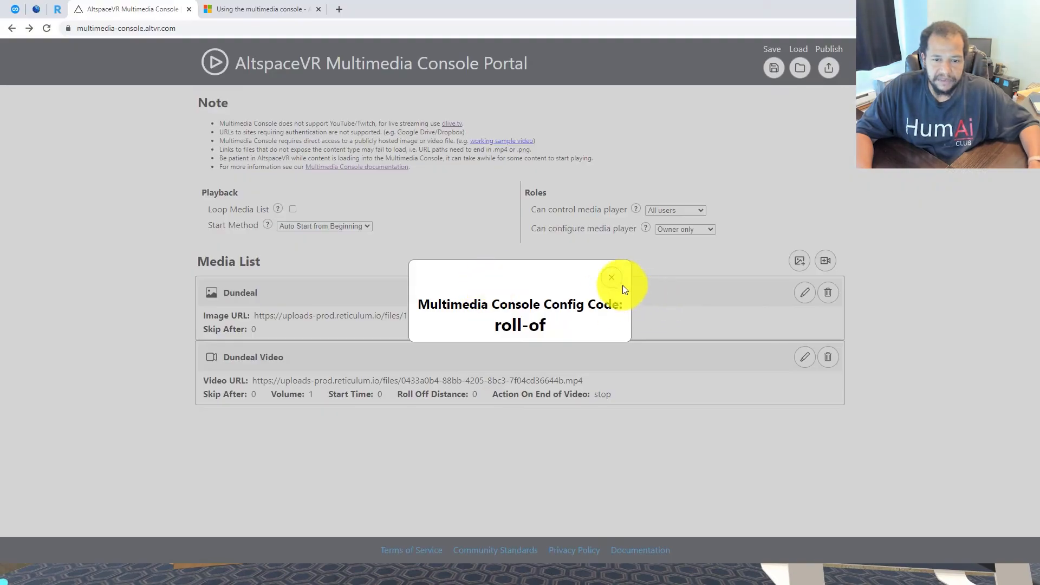
pyautogui.click(612, 277)
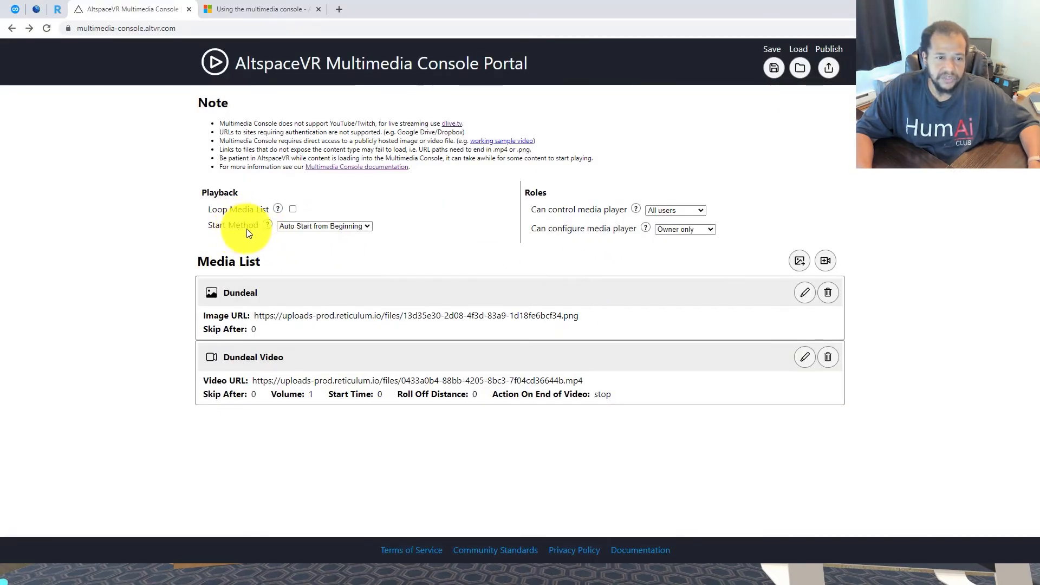
pyautogui.hotkey('alt', 'Tab')
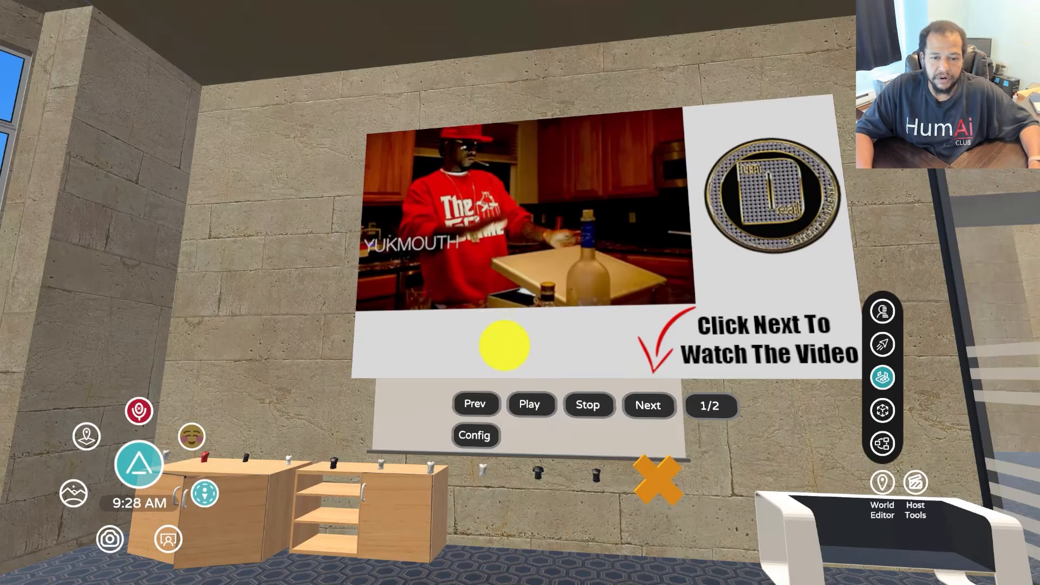
# Advance the wall console from item 1/2 to the Dundeal video 2/2, then stop it
pyautogui.hotkey('alt', 'Tab')
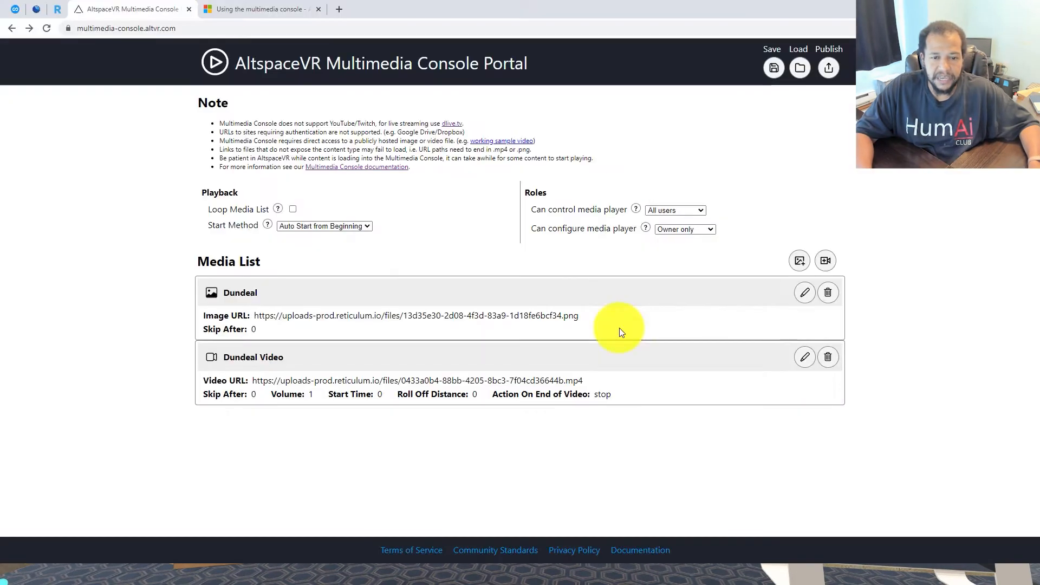
pyautogui.hotkey('alt', 'Tab')
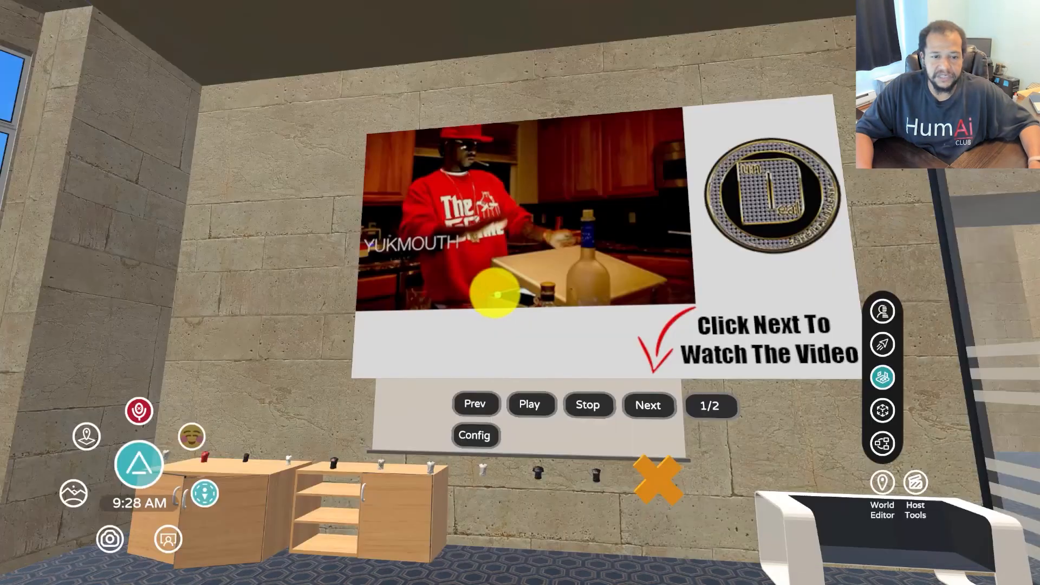
pyautogui.click(634, 404)
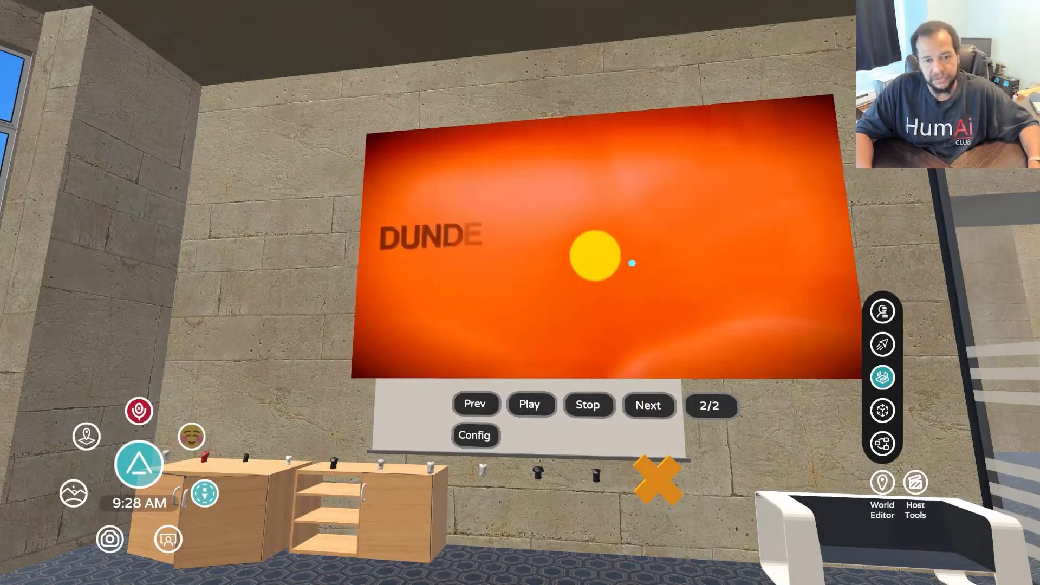
pyautogui.click(602, 406)
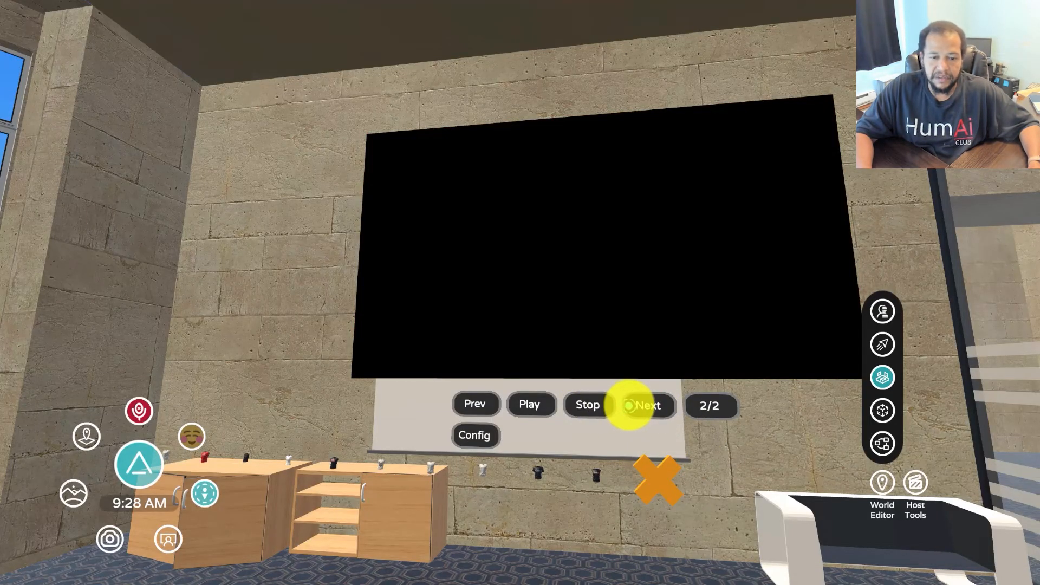
pyautogui.moveTo(550, 383); pyautogui.dragTo(520, 292)
pyautogui.hotkey('alt', 'Tab')
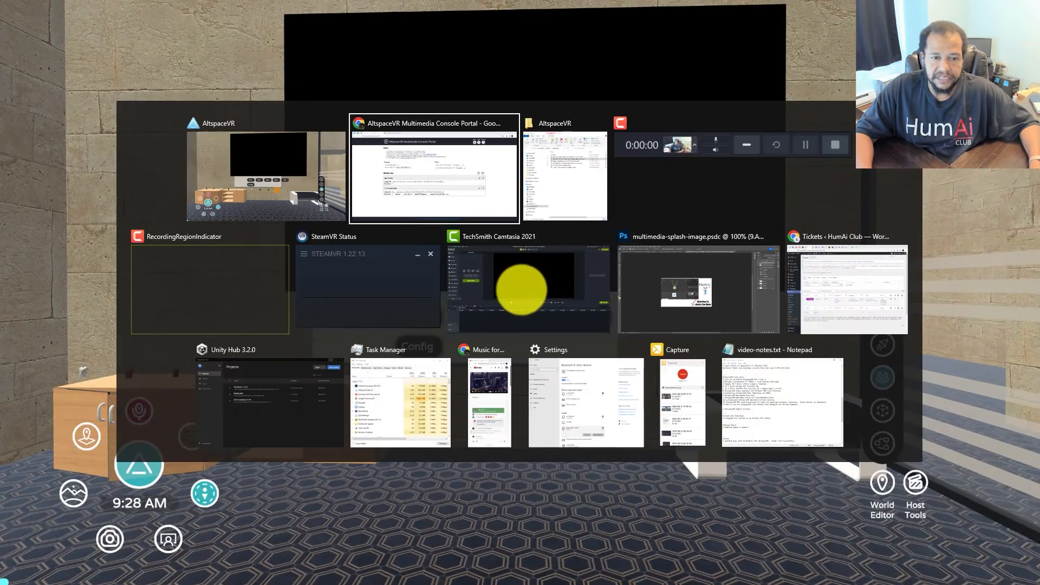
# Set Start Method to Manual, publish, and select the newly generated config code
pyautogui.click(325, 226)
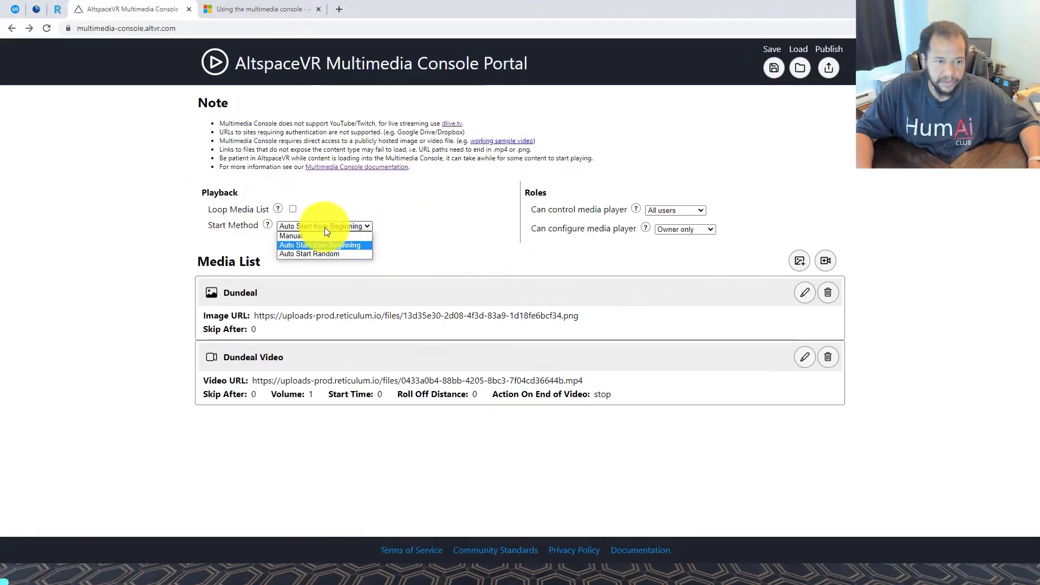
pyautogui.click(325, 239)
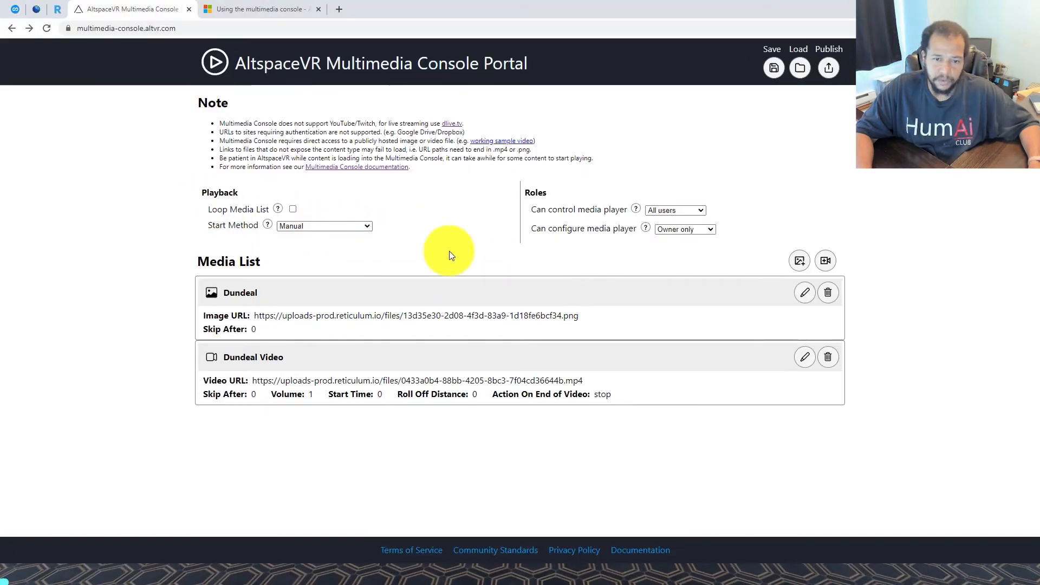
pyautogui.click(831, 68)
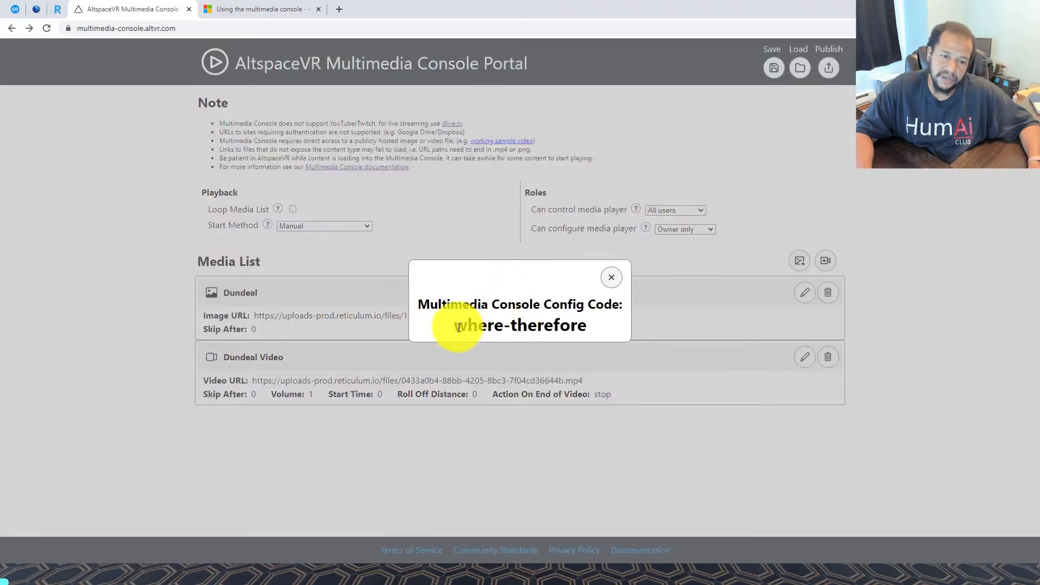
pyautogui.moveTo(458, 328); pyautogui.dragTo(586, 323)
pyautogui.hotkey('ctrl', 'c')
pyautogui.hotkey('alt', 'Tab')
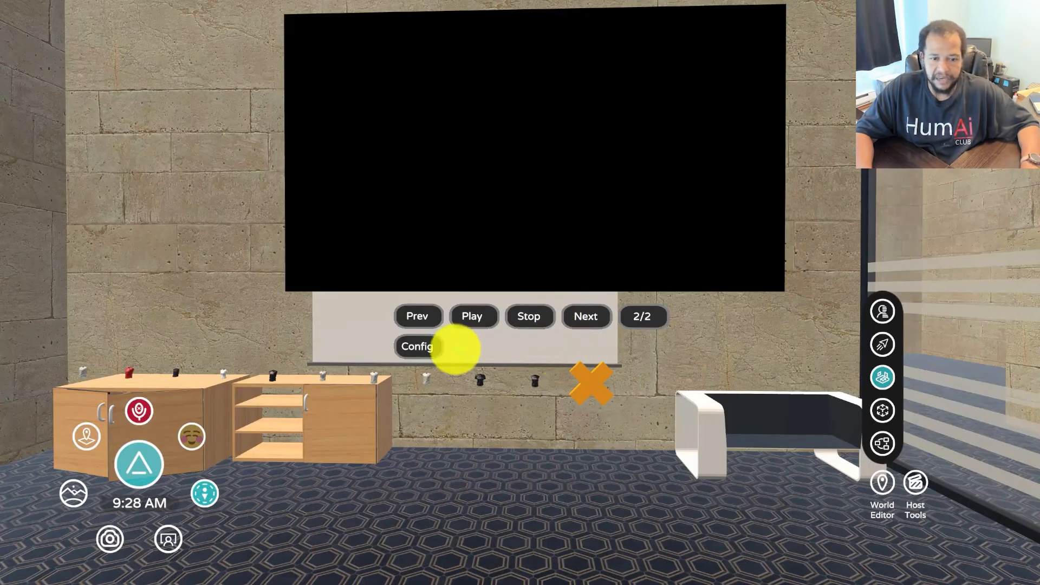
# Paste the new config code into the console's Config entry and start playback
pyautogui.click(429, 347)
pyautogui.hotkey('ctrl', 'v')
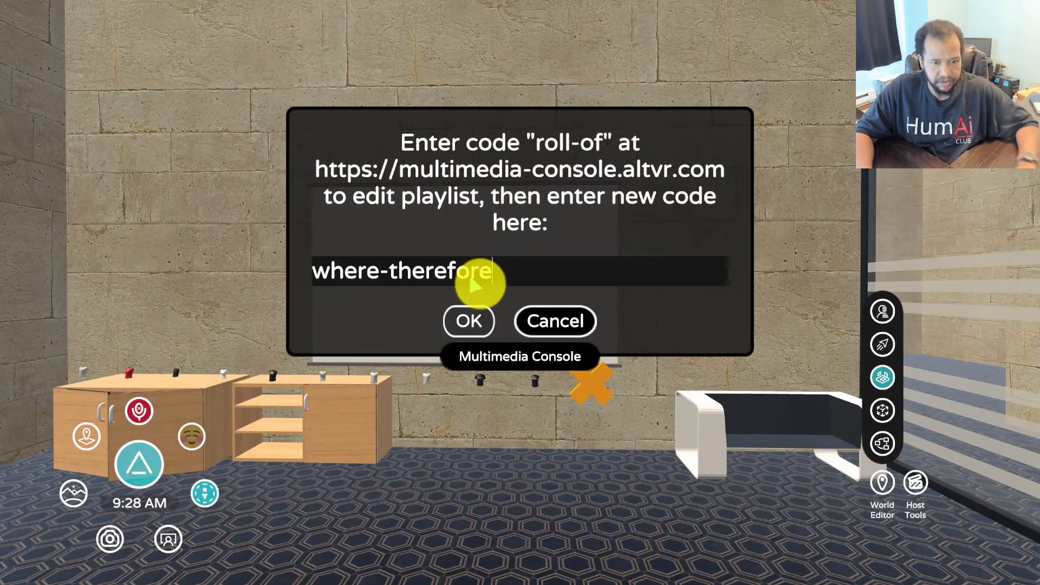
pyautogui.click(468, 321)
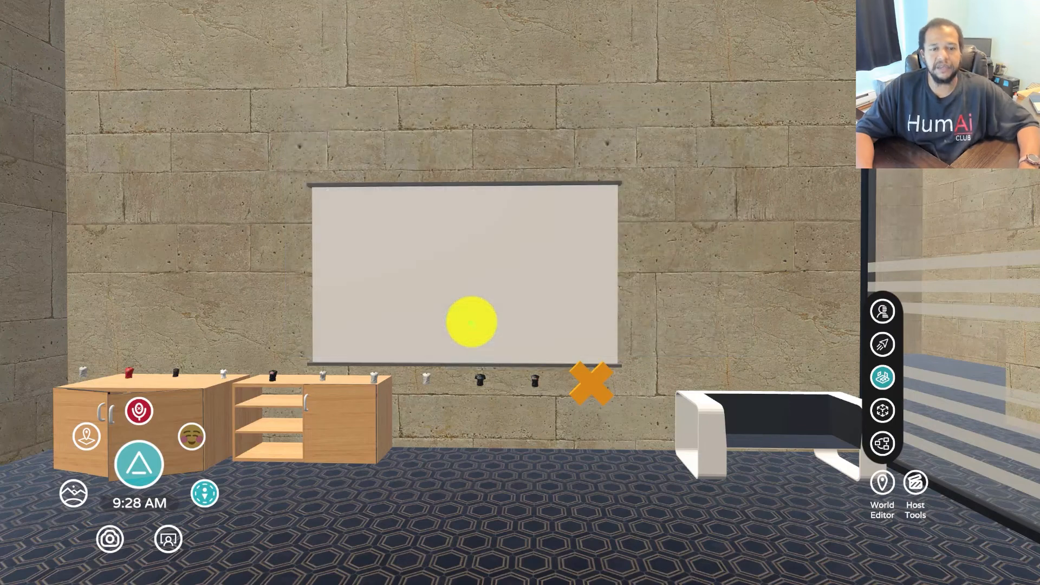
pyautogui.press('s')
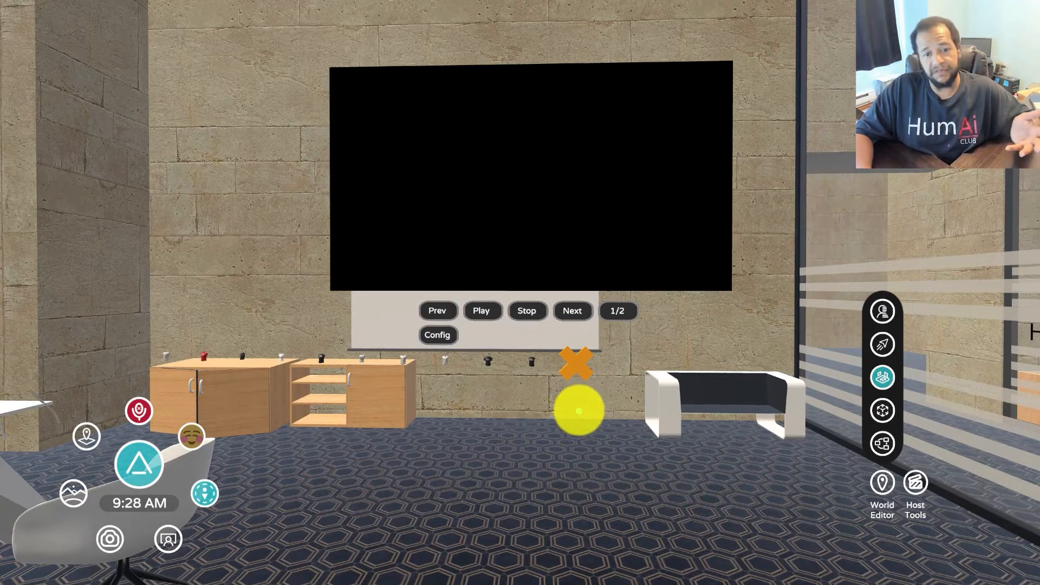
pyautogui.click(480, 312)
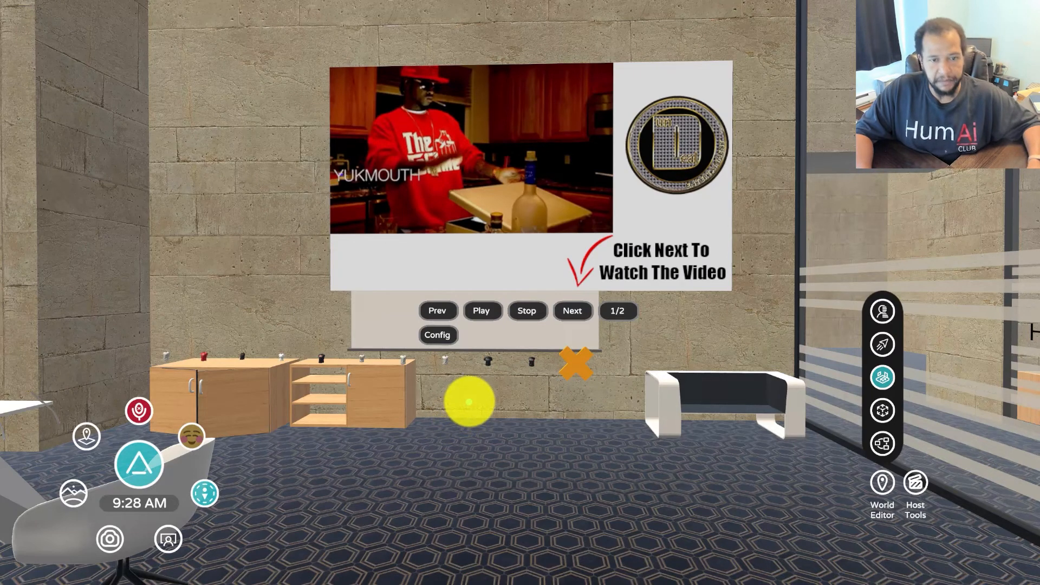
# Close the config code popup in the portal and return to AltspaceVR
pyautogui.hotkey('alt', 'Tab')
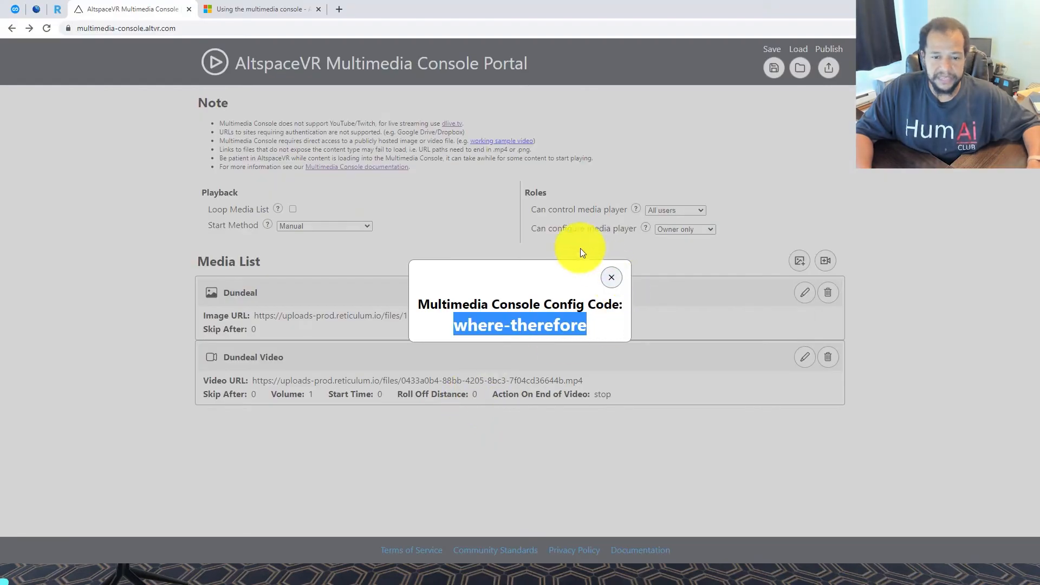
pyautogui.click(612, 278)
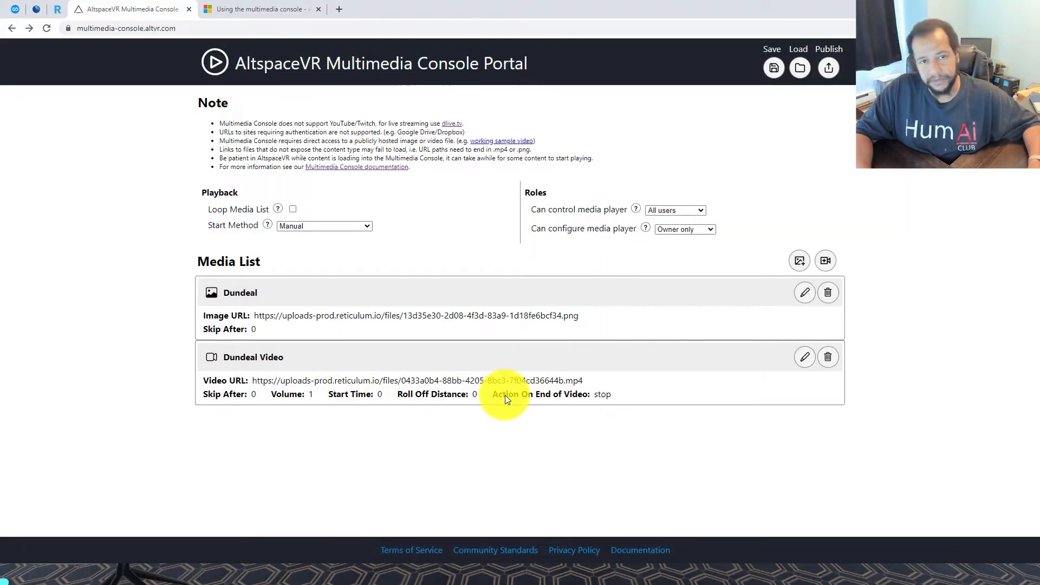
pyautogui.hotkey('alt', 'Tab')
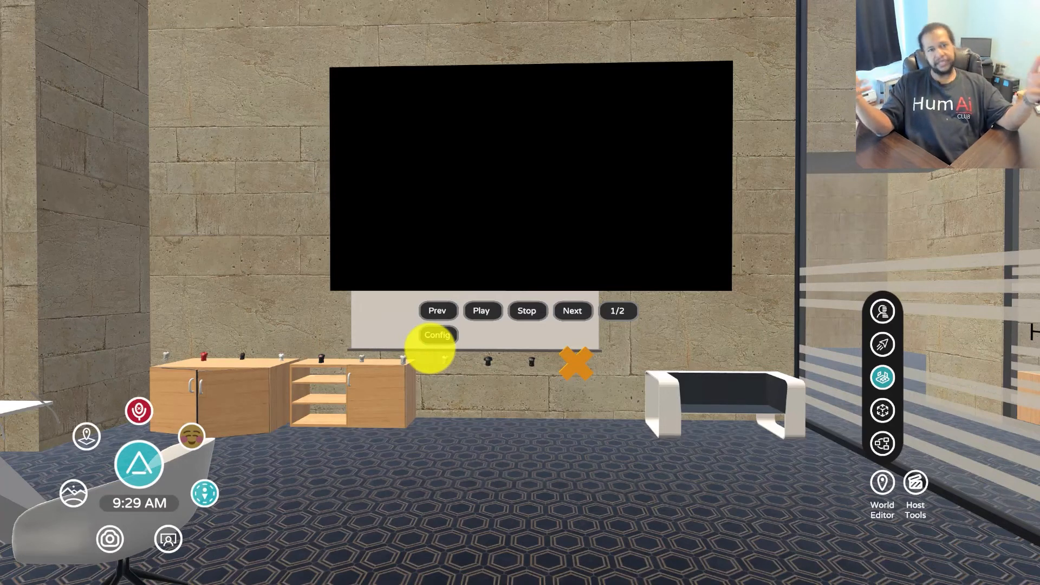
# Close the config code popup and set Start Method to Auto Start from Beginning
pyautogui.hotkey('alt', 'Tab')
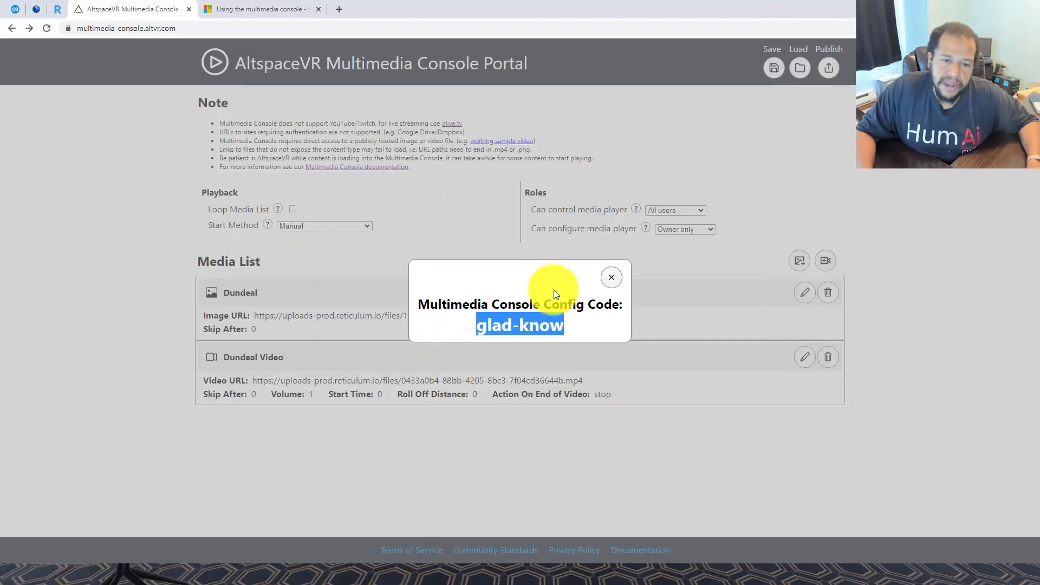
pyautogui.click(610, 277)
pyautogui.click(323, 226)
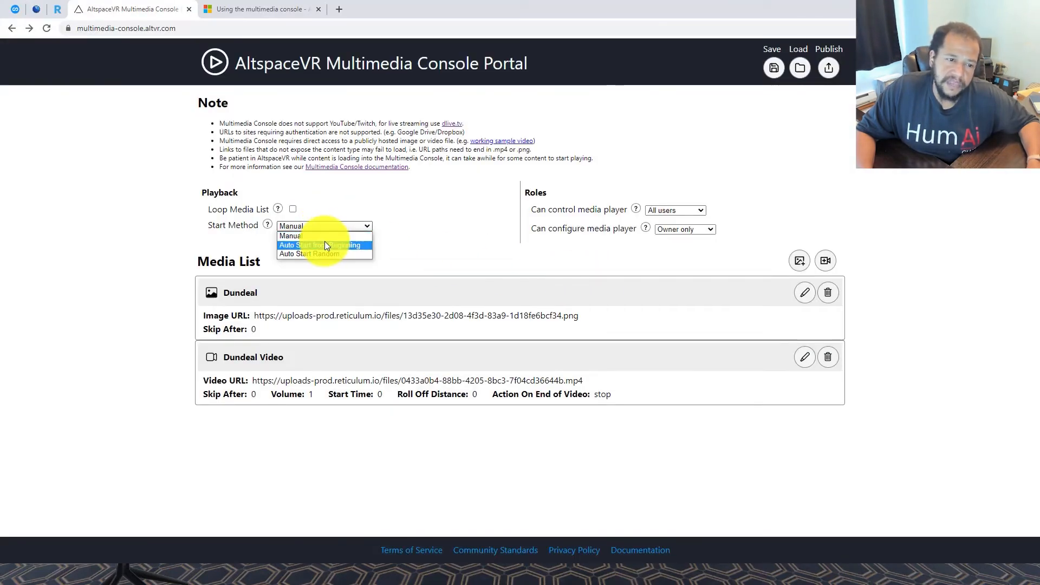
pyautogui.click(325, 246)
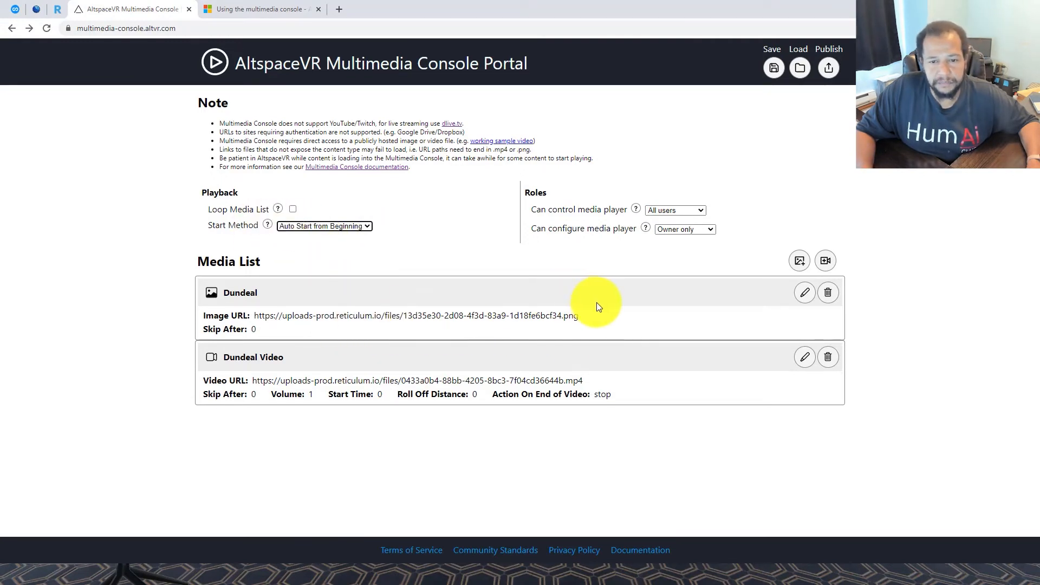
pyautogui.click(475, 51)
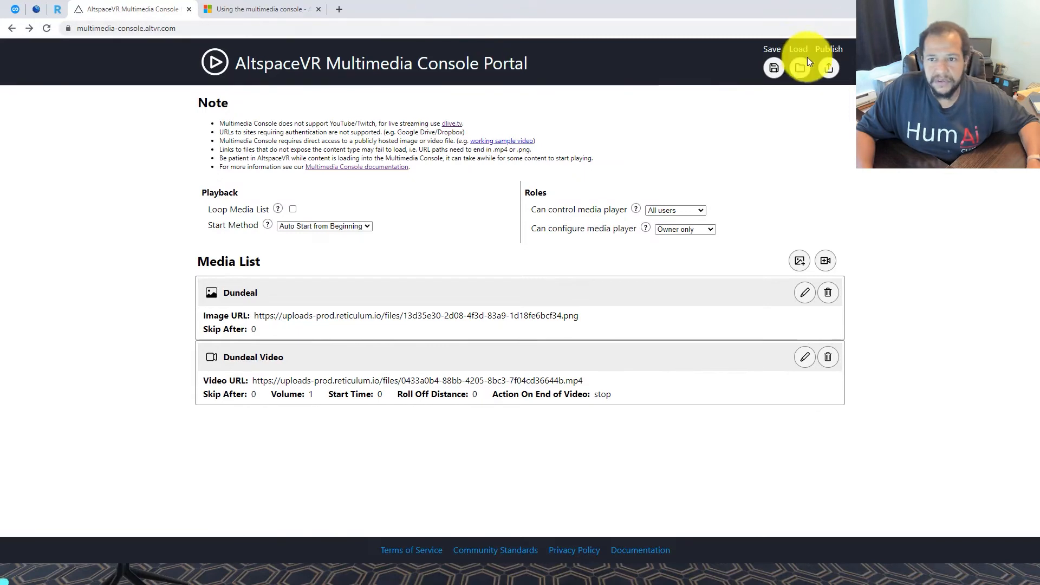
# Publish the playlist, copy the new config code, and switch to AltspaceVR
pyautogui.click(830, 68)
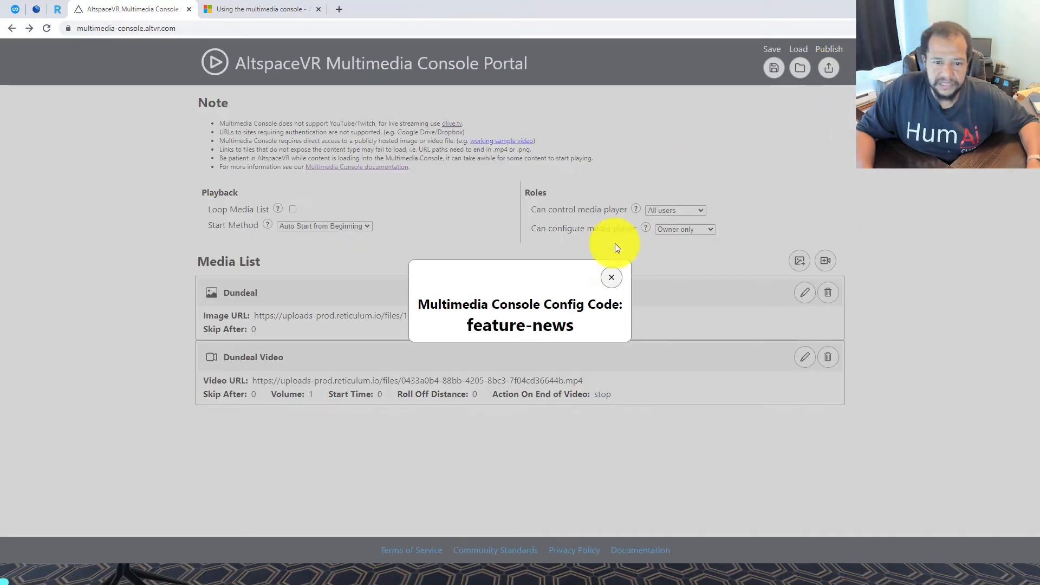
pyautogui.tripleClick(538, 323)
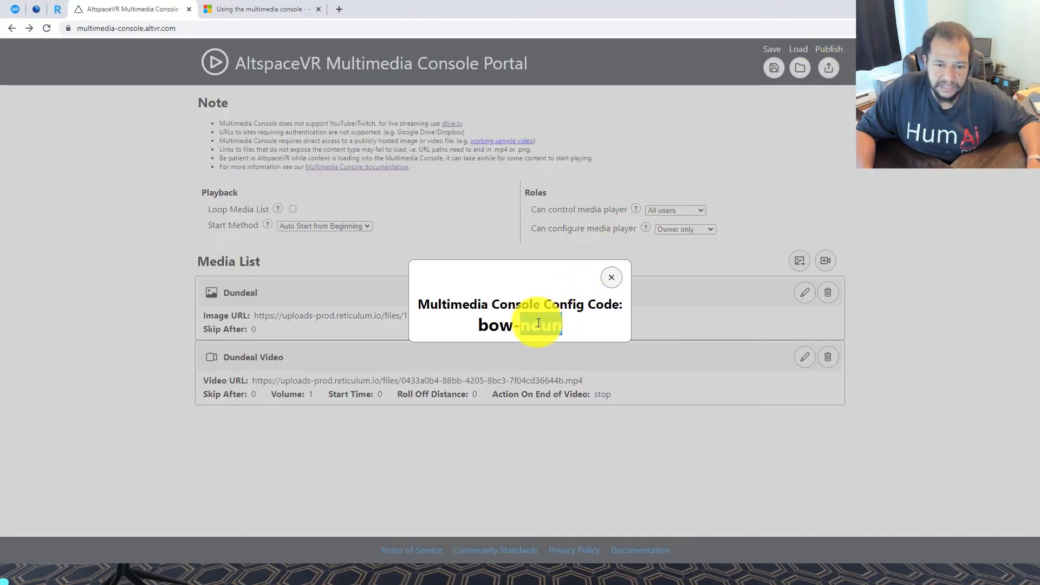
pyautogui.rightClick(538, 323)
pyautogui.click(563, 329)
pyautogui.hotkey('alt', 'Tab')
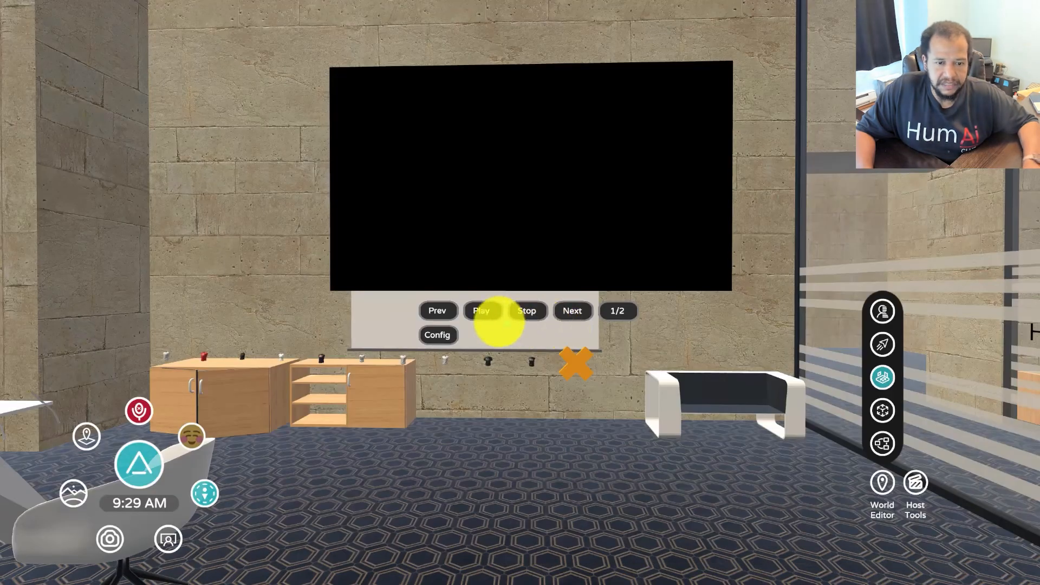
# Paste the copied config code into the console, then close the portal's config code popup
pyautogui.click(451, 350)
pyautogui.hotkey('ctrl', 'v')
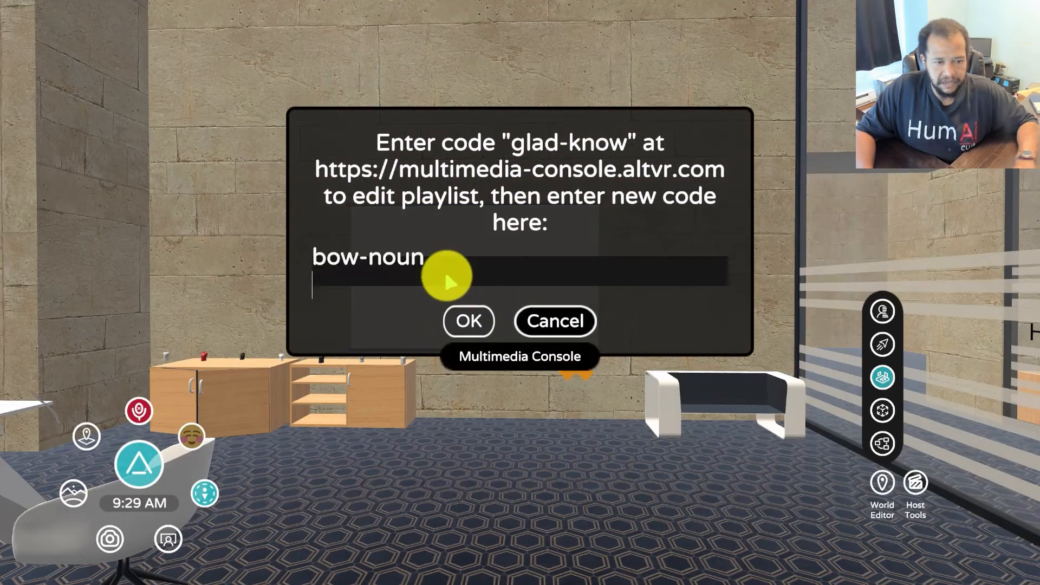
pyautogui.click(469, 320)
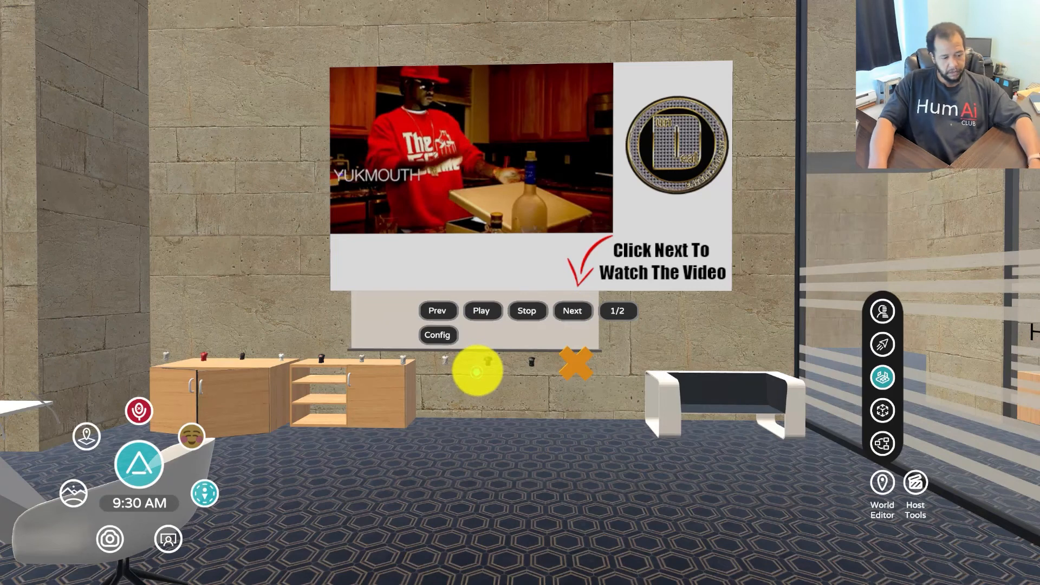
pyautogui.hotkey('alt', 'Tab')
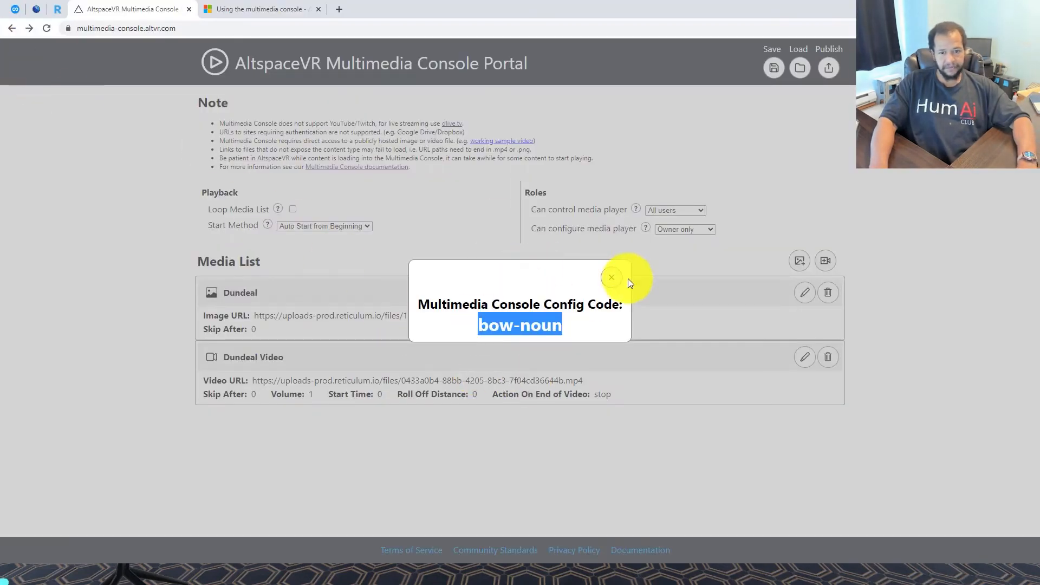
pyautogui.click(610, 277)
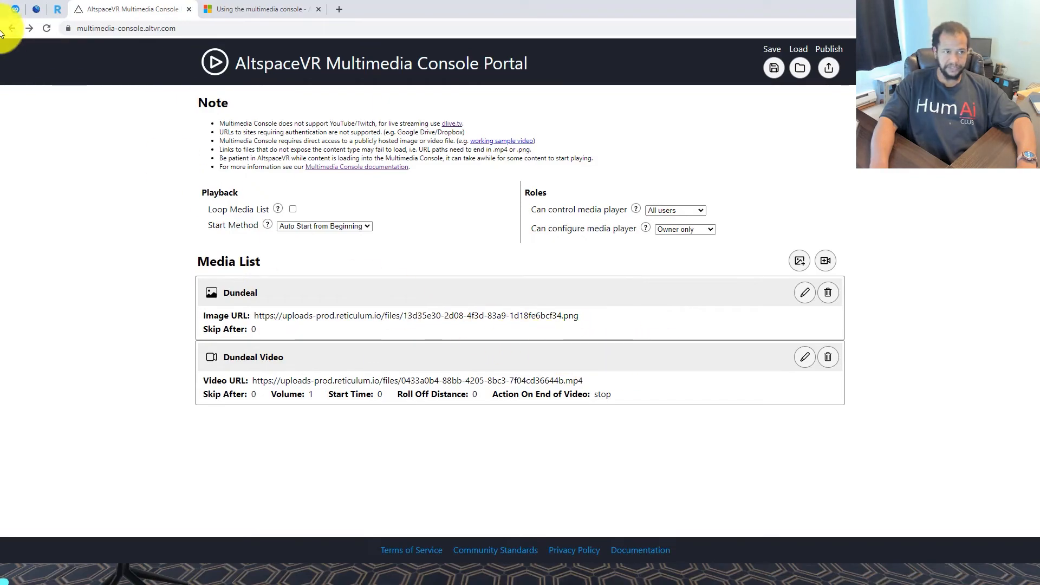
# Copy the file URL of watches-coming_reel.mp4 from the WordPress Media Library and close its details
pyautogui.click(57, 12)
pyautogui.scroll(-10, 569, 330)
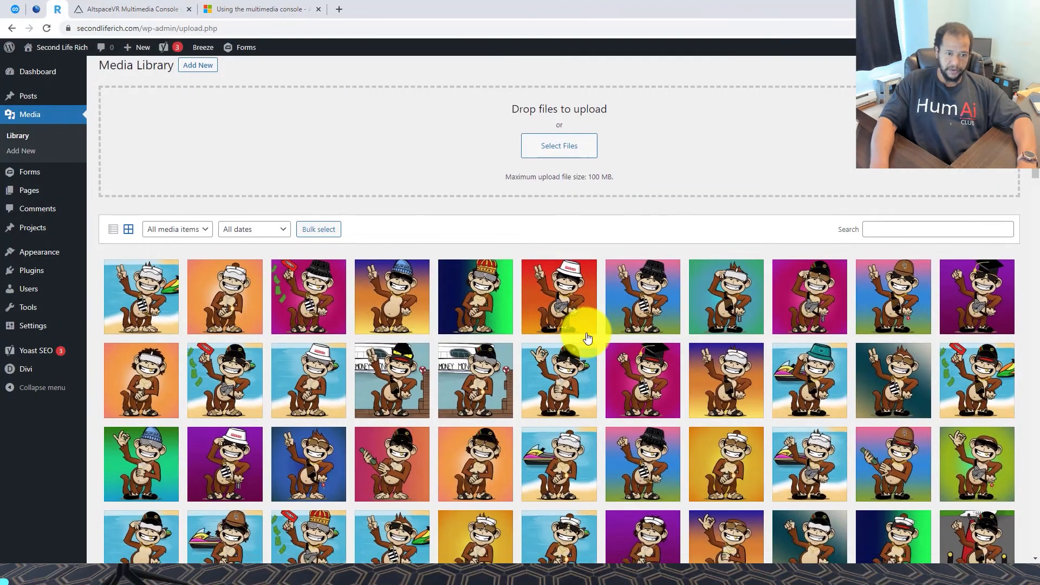
pyautogui.scroll(-5, 551, 330)
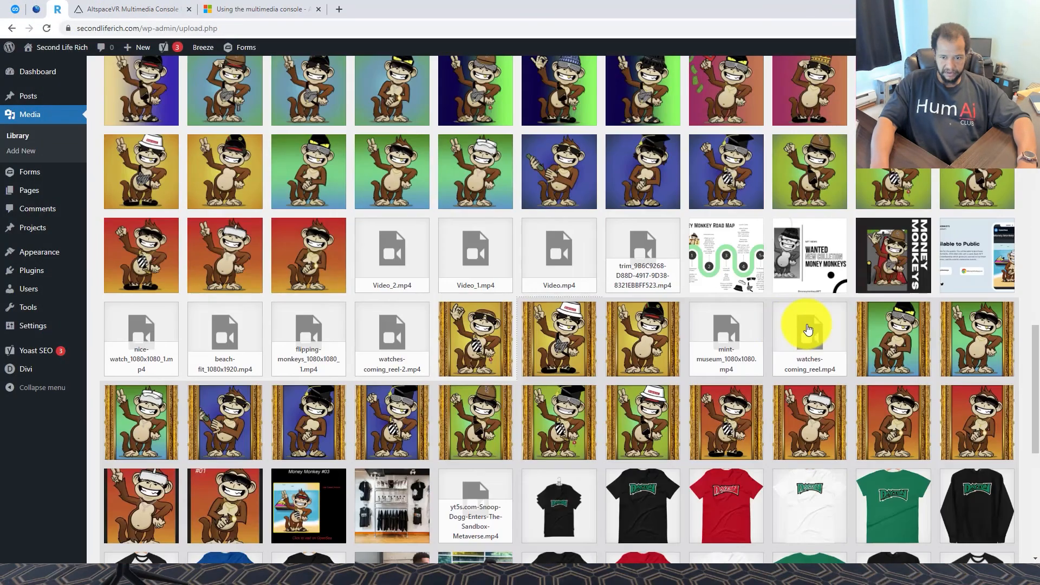
pyautogui.click(802, 326)
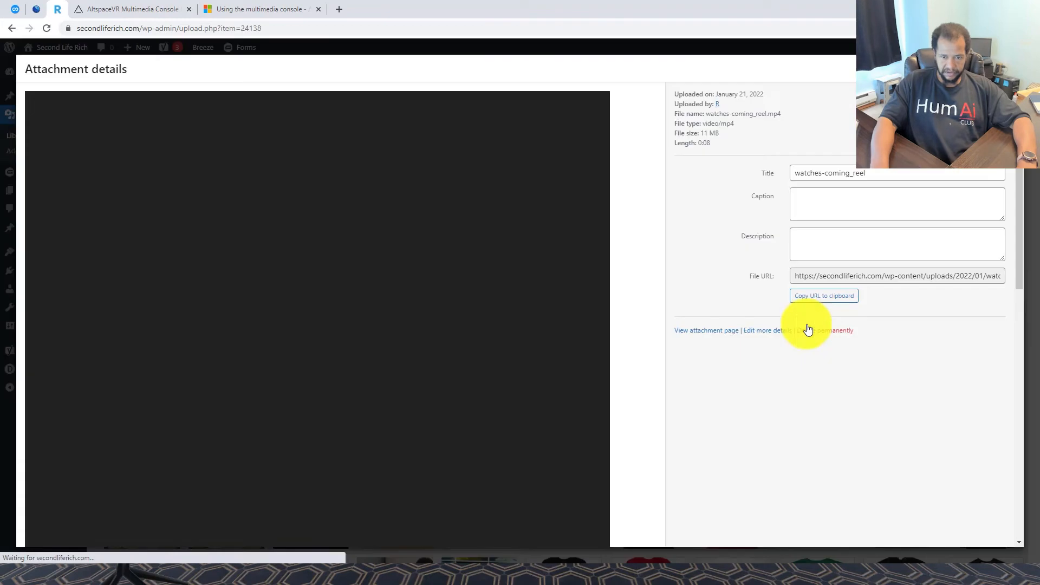
pyautogui.click(821, 302)
pyautogui.scroll(-5, 292, 350)
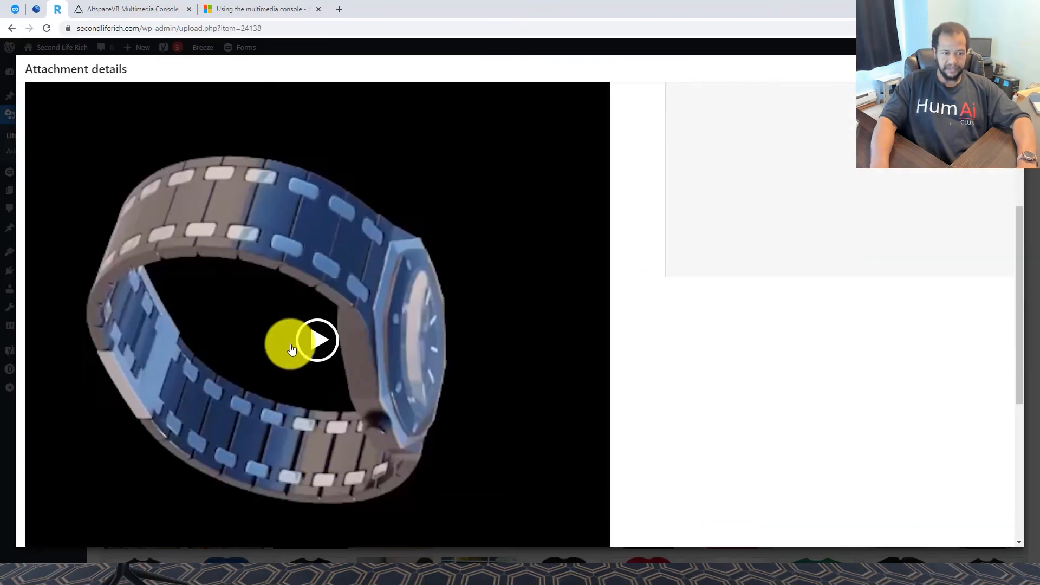
pyautogui.click(318, 338)
pyautogui.scroll(-2, 372, 353)
pyautogui.scroll(5, 372, 353)
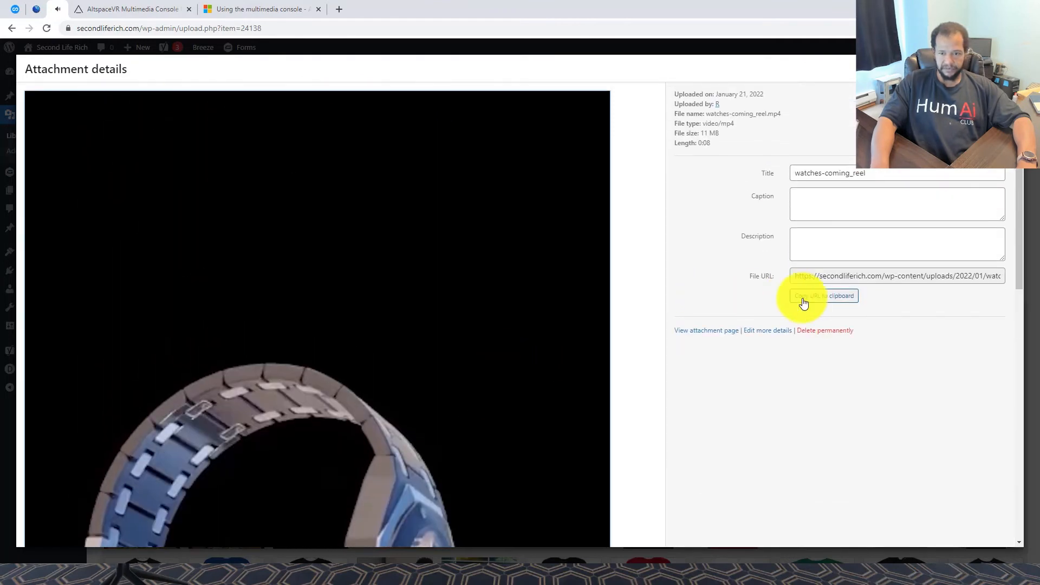
pyautogui.click(815, 301)
pyautogui.click(1009, 68)
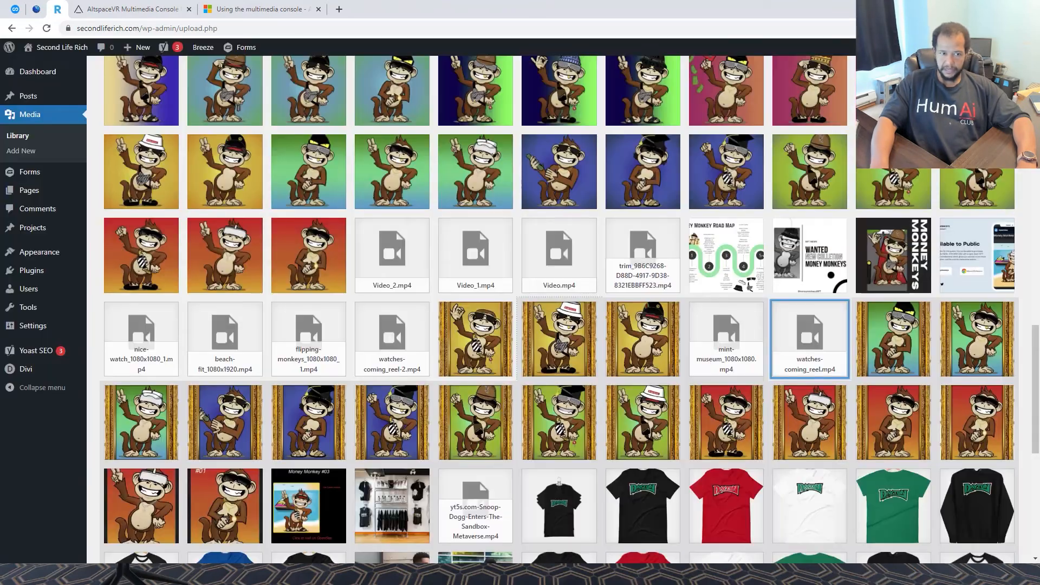
pyautogui.scroll(-10, 222, 270)
# Add a 'Monkey Money' video entry using the watches-coming_reel.mp4 URL and select the new config code
pyautogui.click(106, 9)
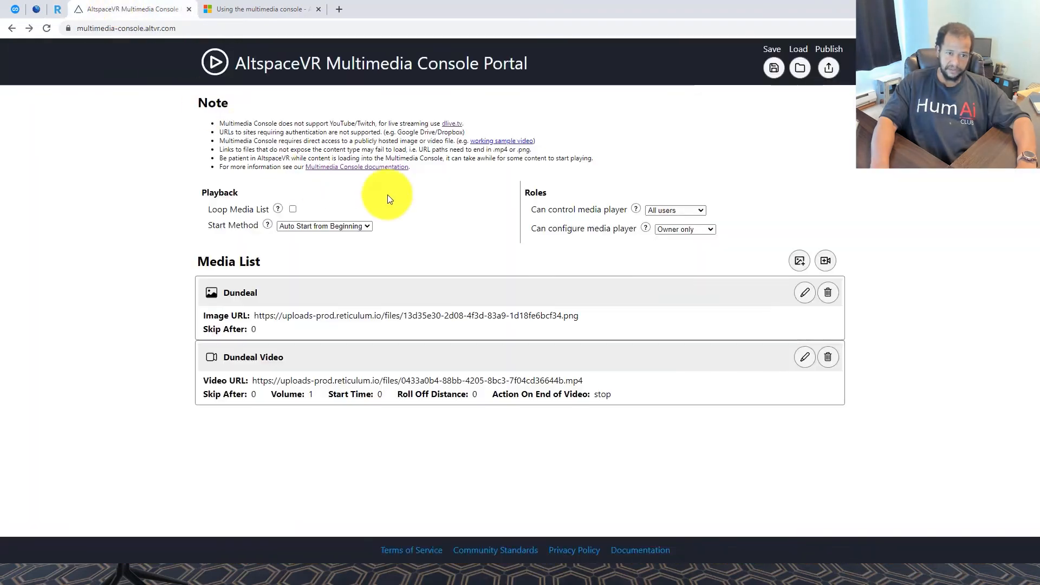
pyautogui.click(825, 261)
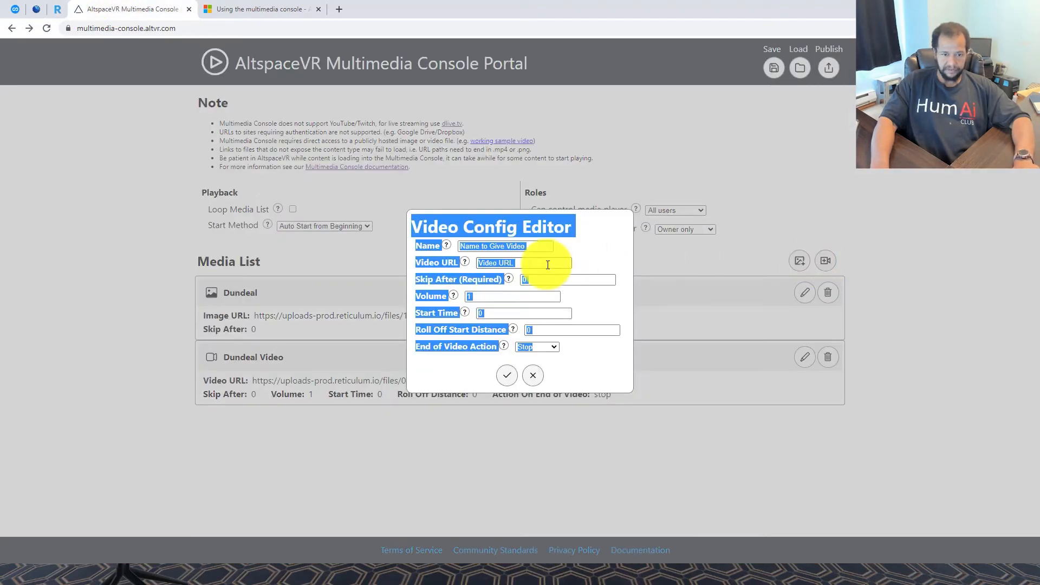
pyautogui.click(514, 242)
pyautogui.write('Monkey Mone')
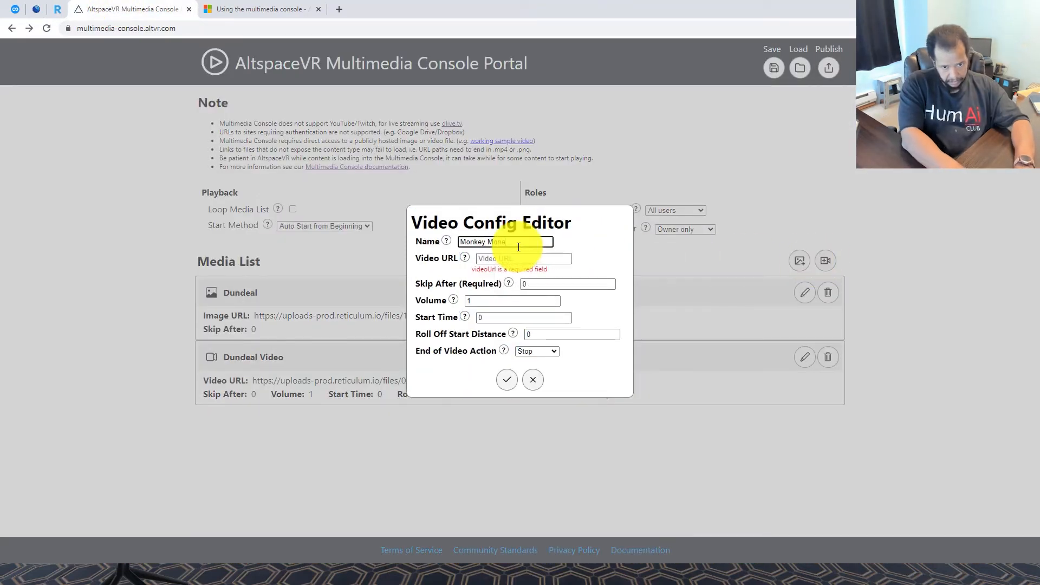
pyautogui.write('y')
pyautogui.click(528, 259)
pyautogui.hotkey('ctrl', 'v')
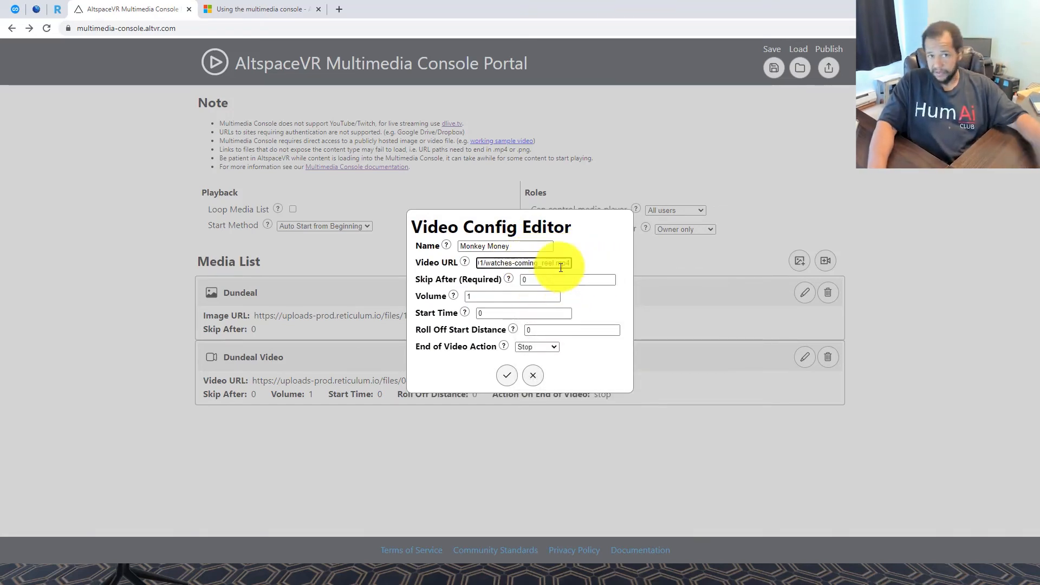
pyautogui.click(510, 376)
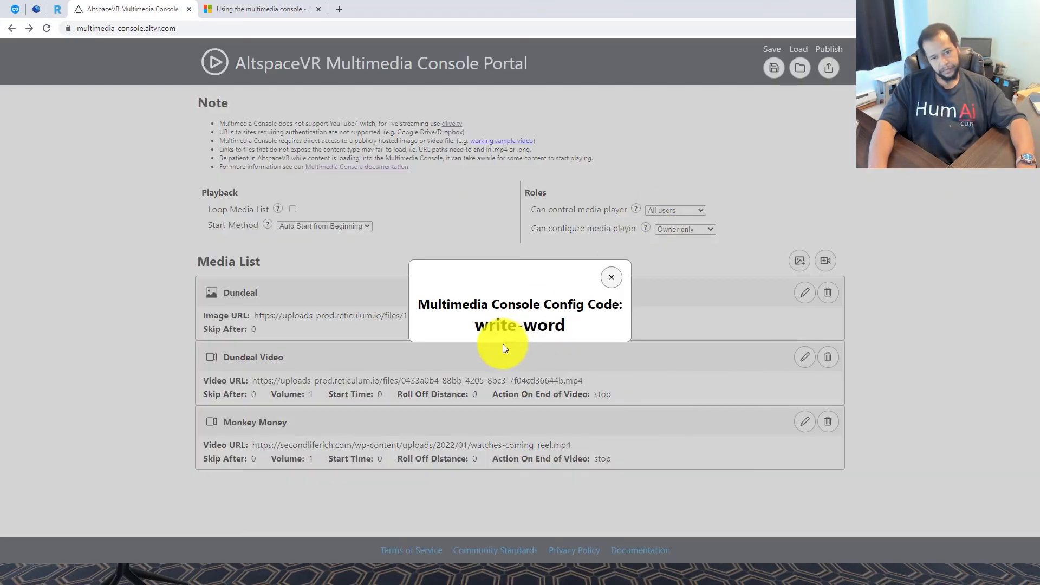
pyautogui.tripleClick(475, 326)
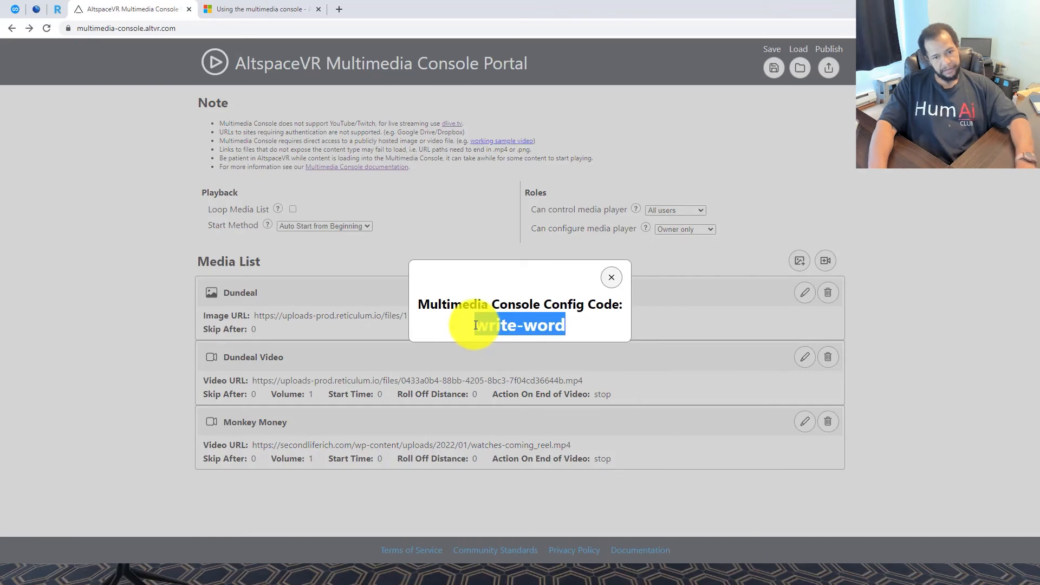
pyautogui.hotkey('alt', 'Tab')
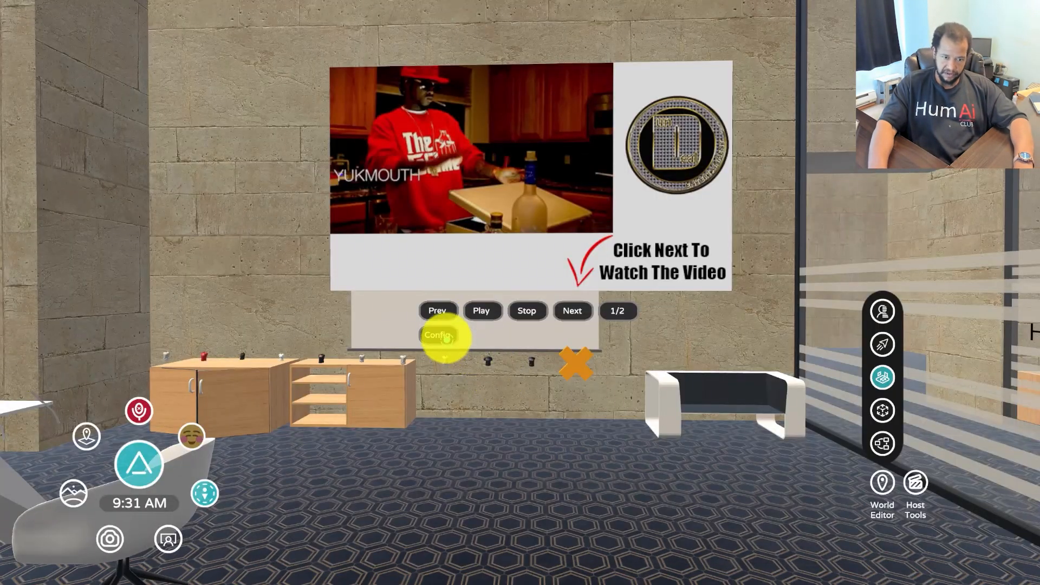
# Paste the new config code into the wall console's config prompt and confirm it
pyautogui.click(440, 334)
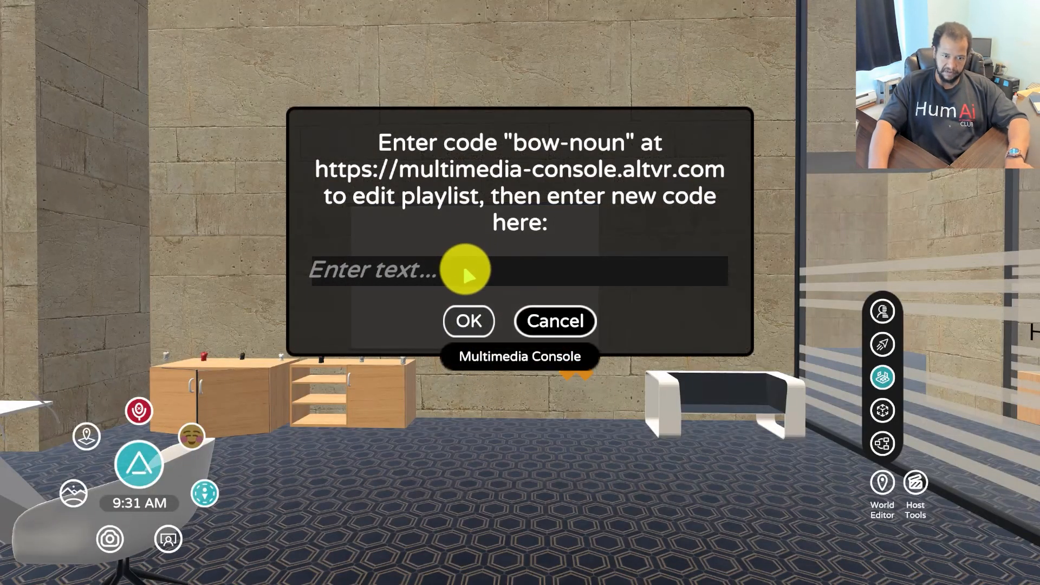
pyautogui.click(463, 264)
pyautogui.hotkey('ctrl', 'v')
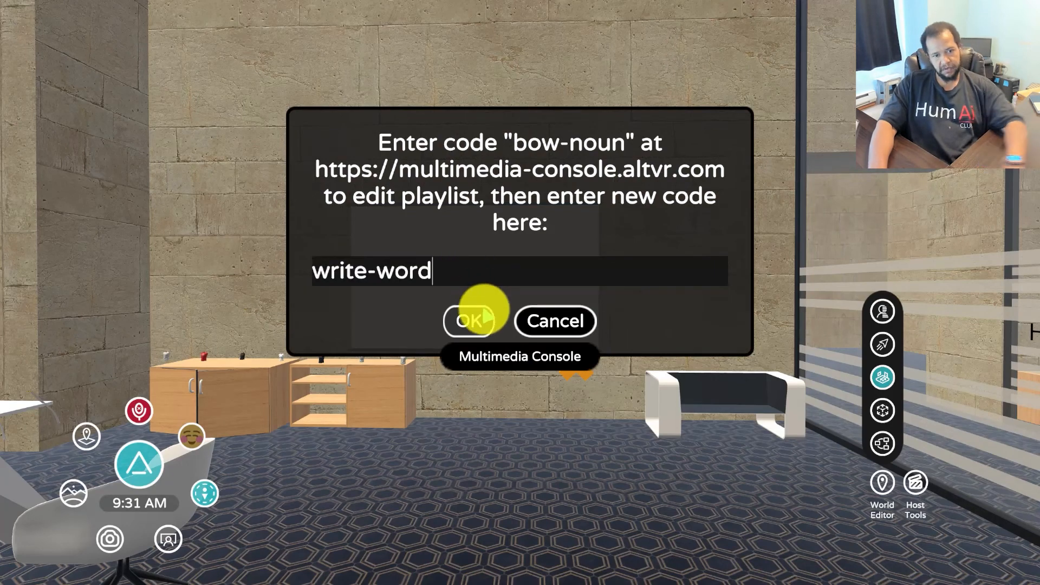
pyautogui.click(471, 320)
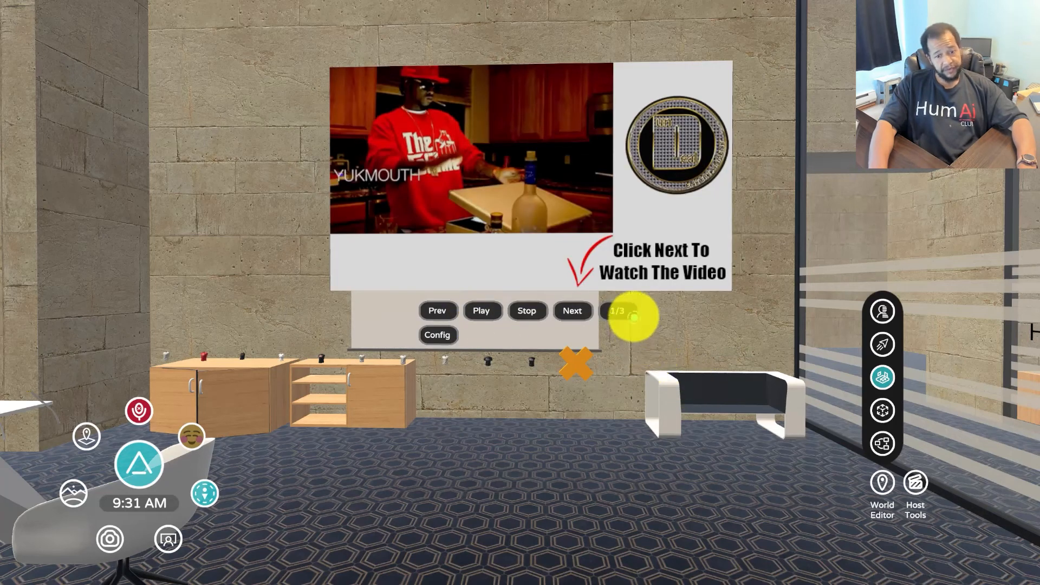
# Advance the console through the second and third items and past the end of the playlist
pyautogui.click(575, 312)
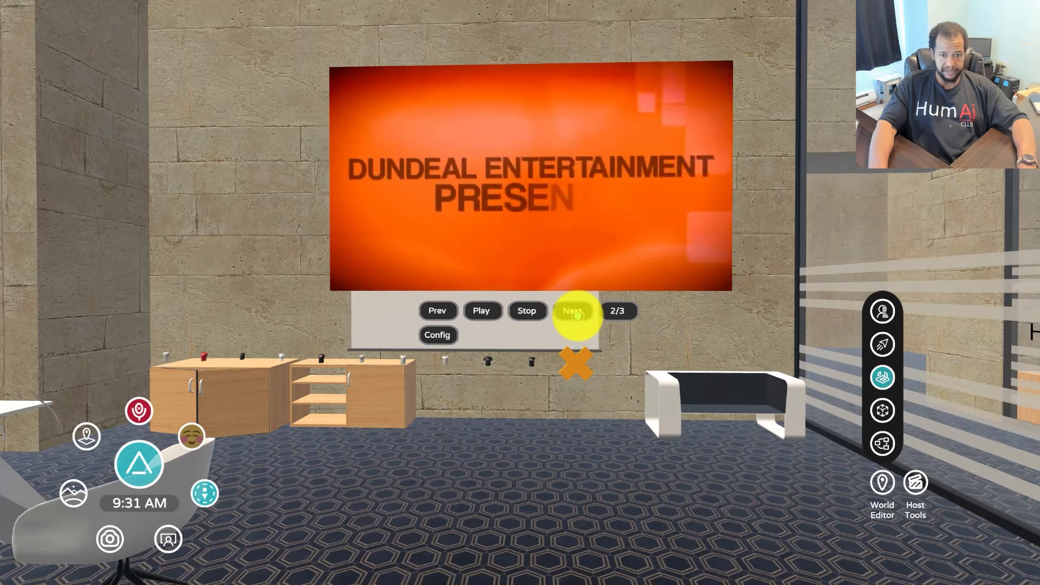
pyautogui.click(575, 311)
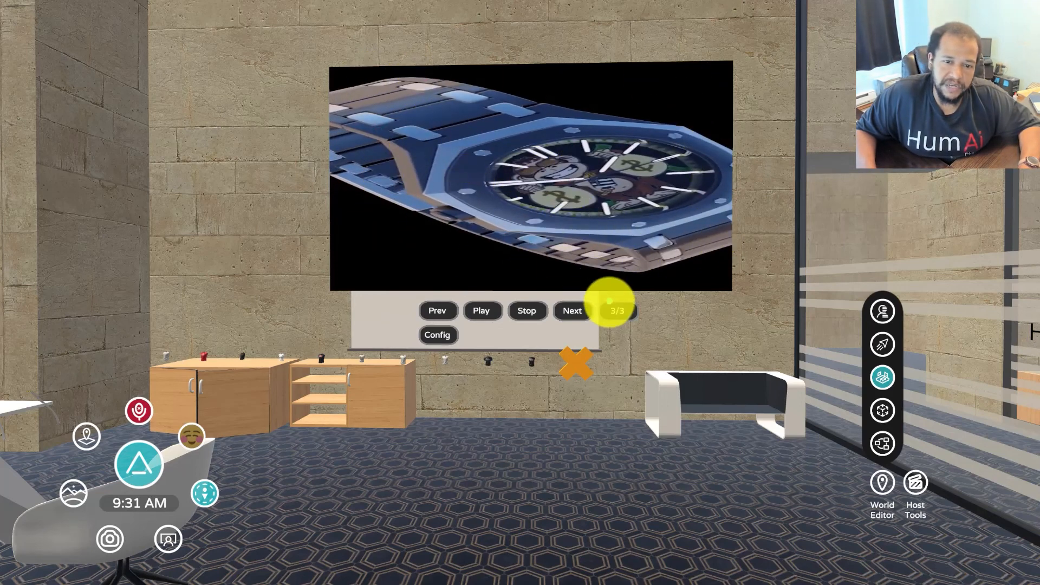
pyautogui.click(575, 311)
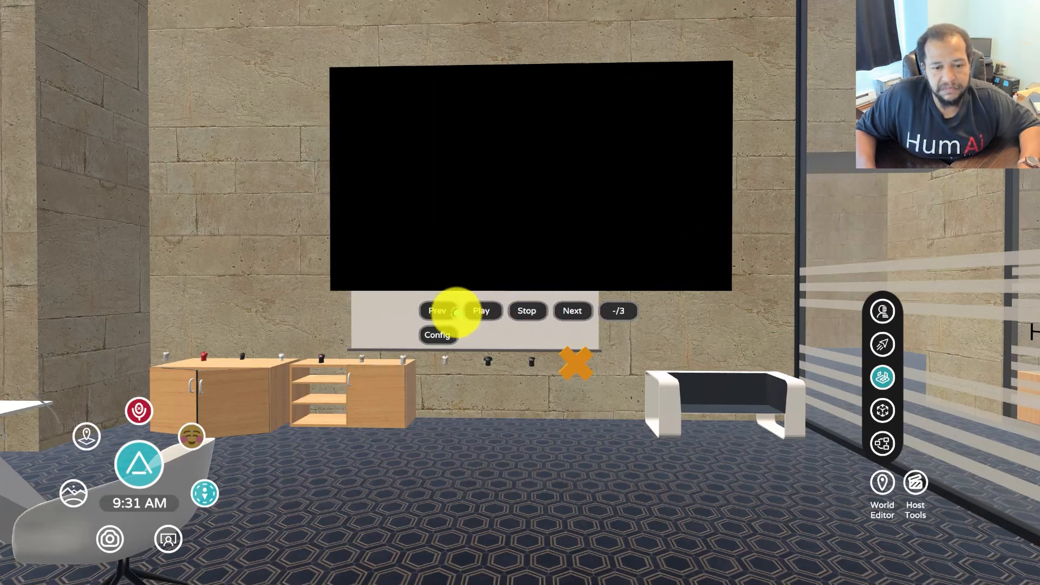
# Step back through the playlist, skip directly to item 2, and stop the playing video
pyautogui.click(452, 313)
pyautogui.click(452, 313)
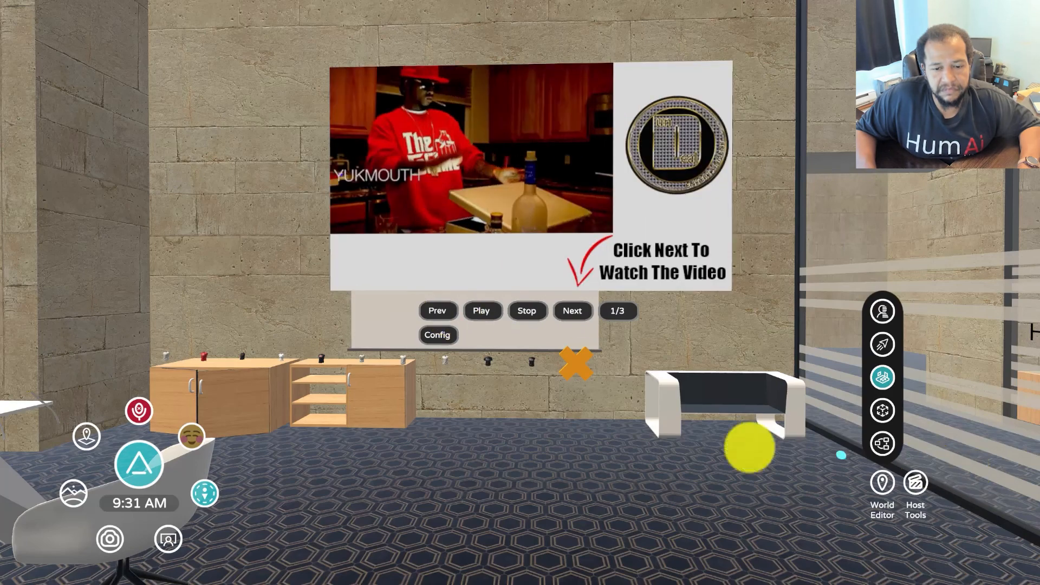
pyautogui.click(618, 311)
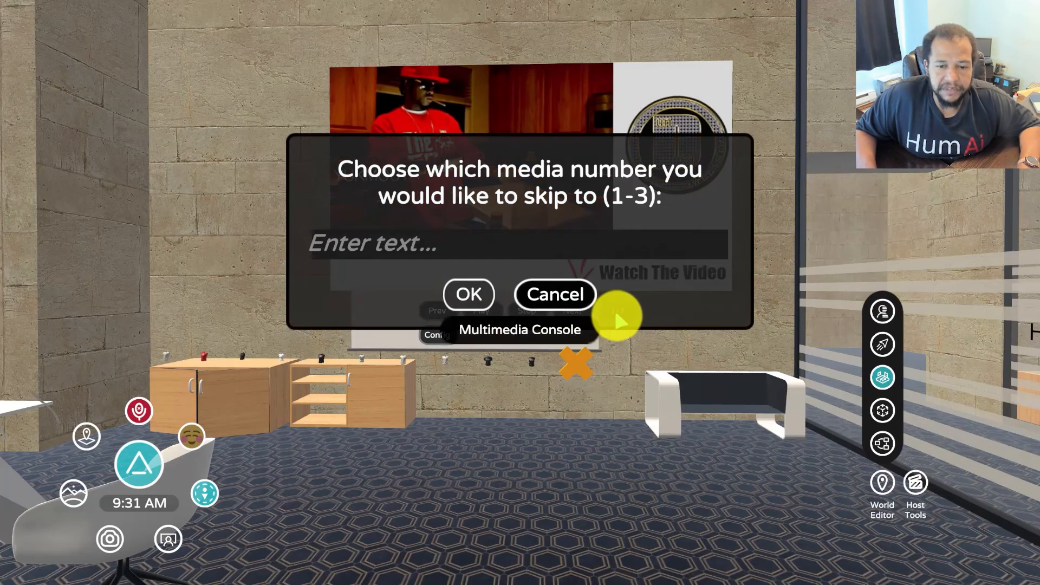
pyautogui.write('2')
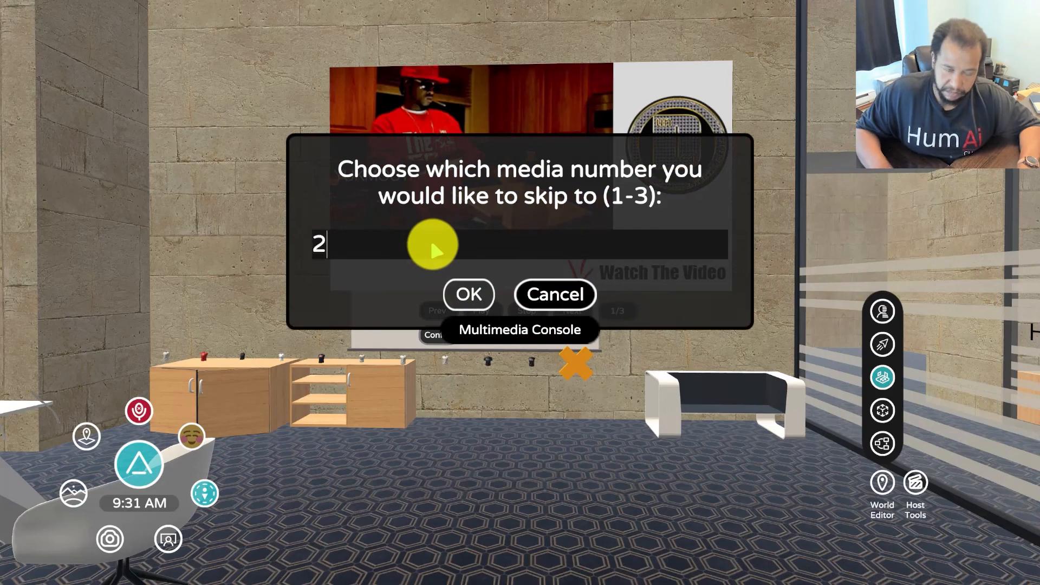
pyautogui.click(467, 294)
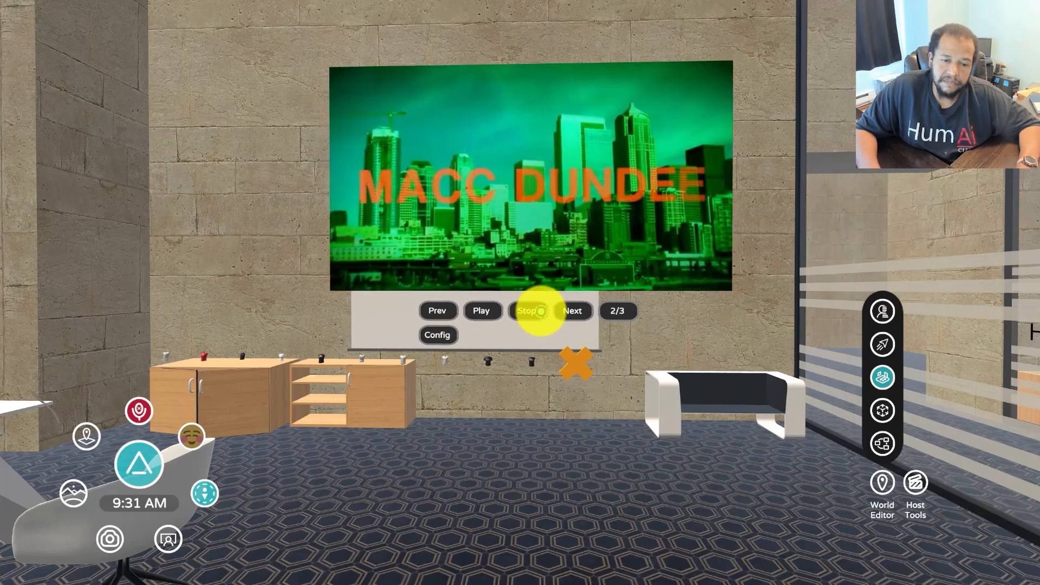
pyautogui.click(538, 314)
# Bring up the HumAi Club home page in the browser
pyautogui.hotkey('alt', 'Tab')
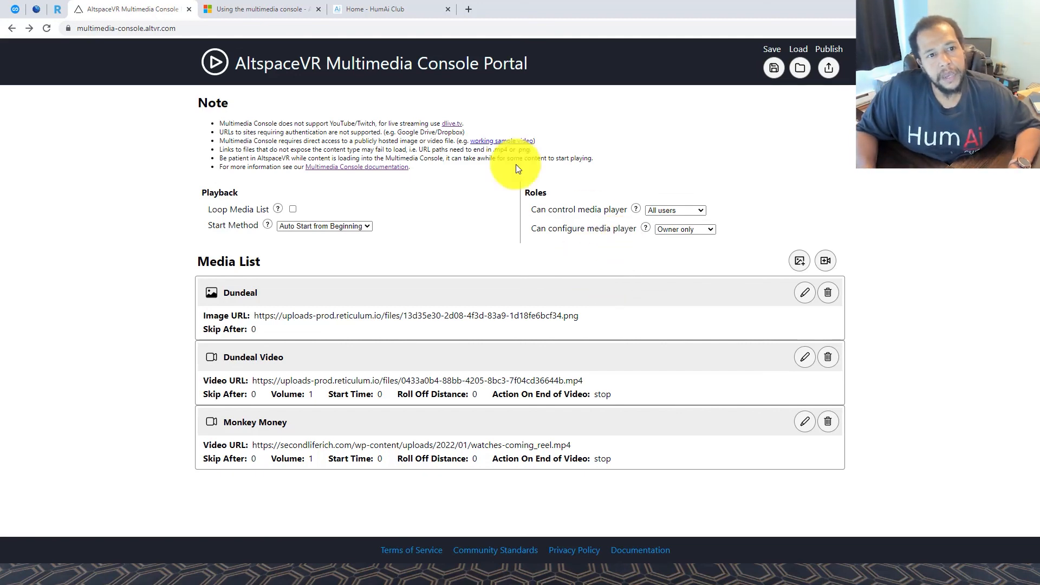
pyautogui.click(366, 6)
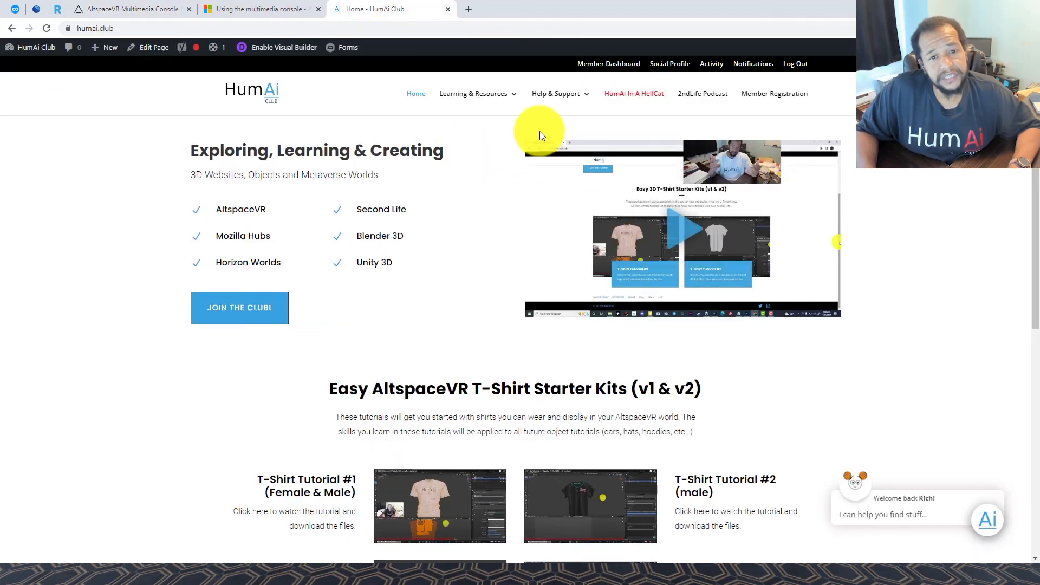
pyautogui.moveTo(560, 102)
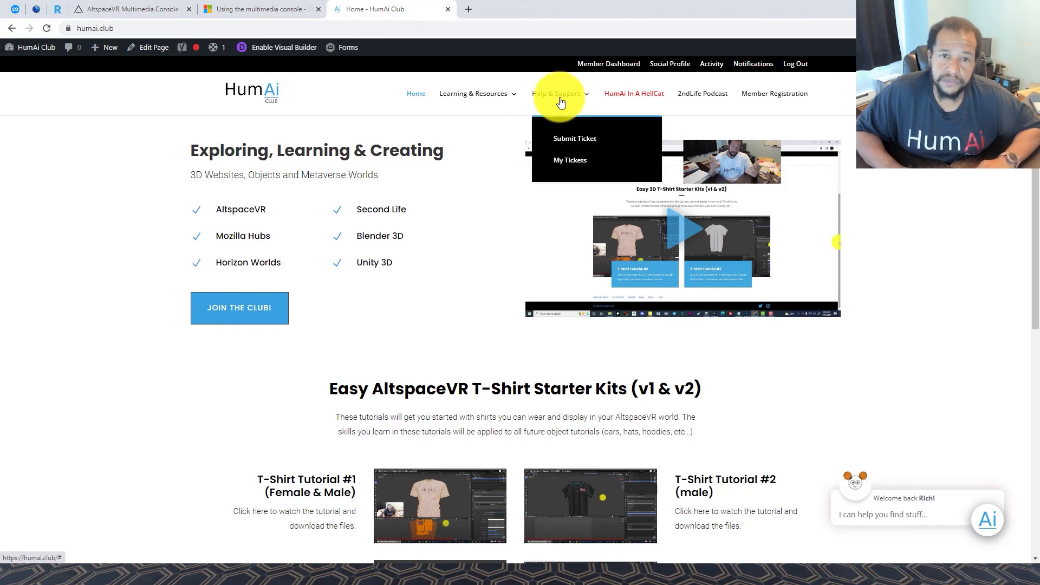